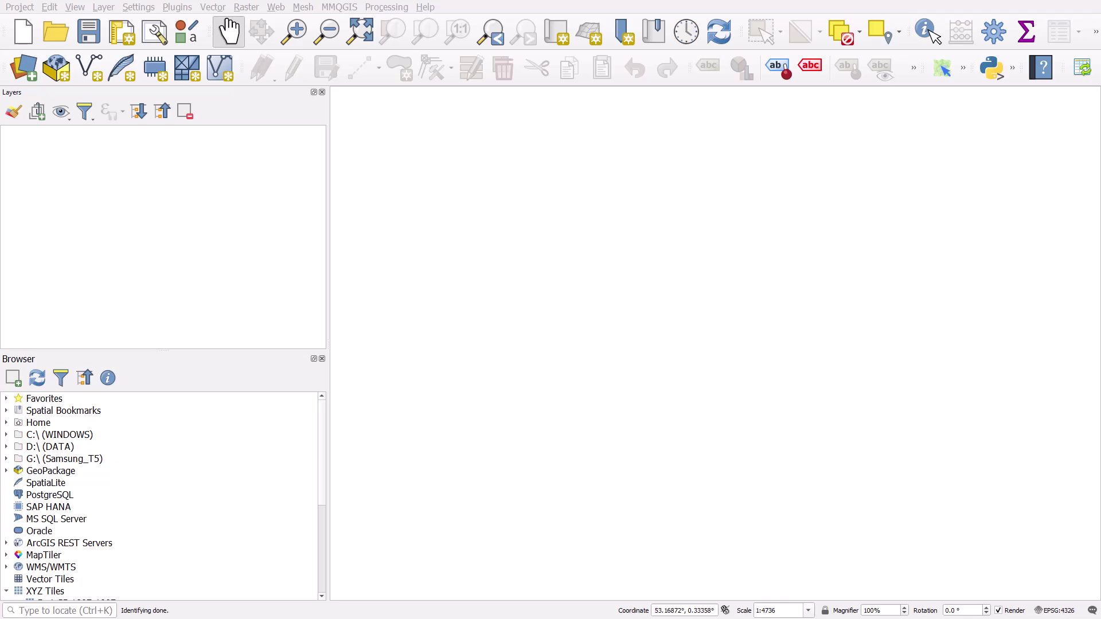
Bring the Automatic Knowledge resources page for the GB Buildings GeoPackage to the front in Chrome.
{"action": "key", "text": "alt+Tab"}
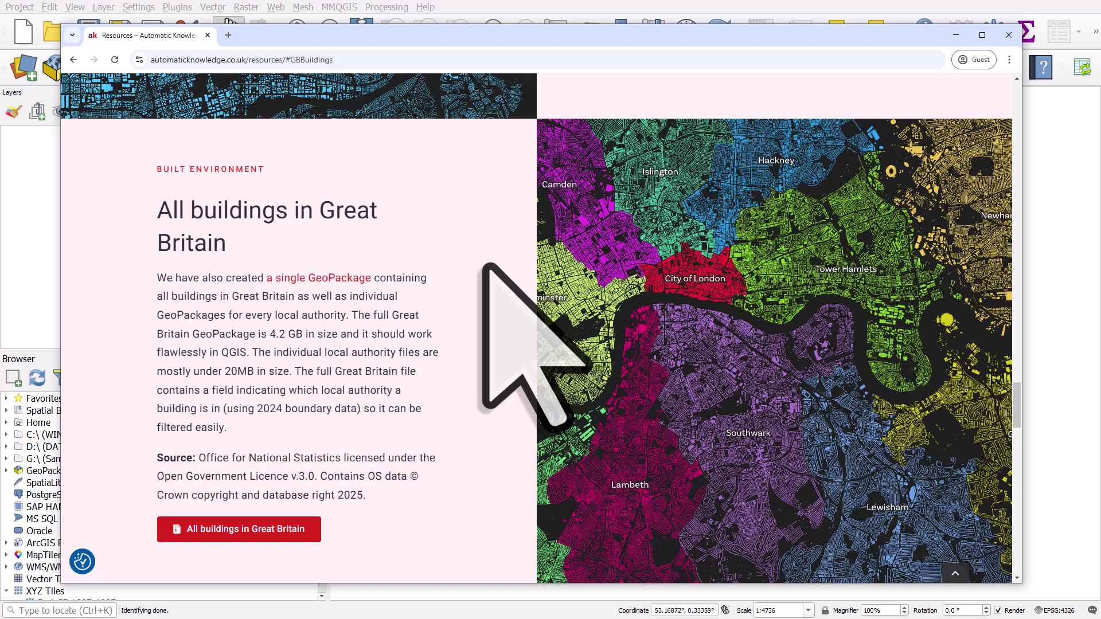
Open the 'All buildings in Great Britain' download listing of local-authority GeoPackages and scroll through it.
{"action": "left_click", "coordinate": [282, 539]}
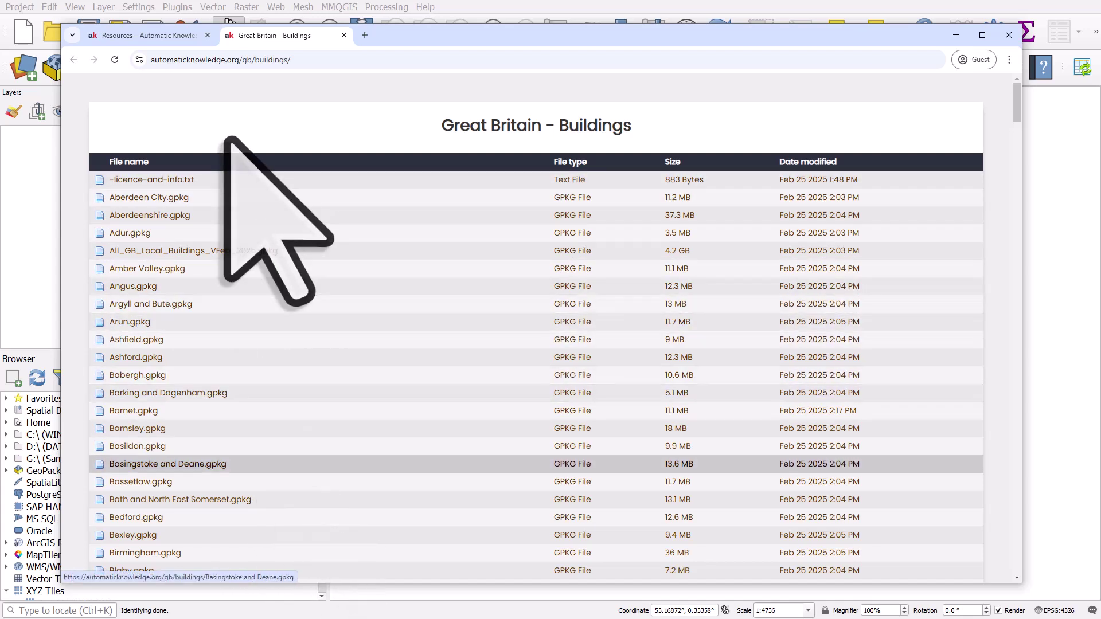
{"action": "left_click_drag", "start_coordinate": [1016, 115], "coordinate": [1009, 86]}
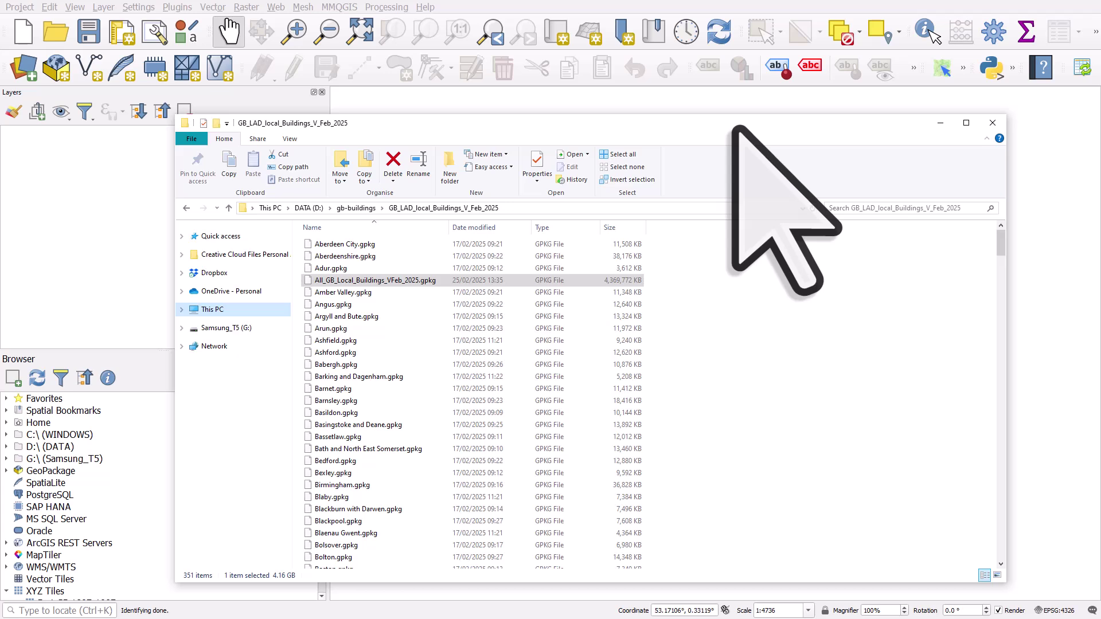
Drag All_GB_Local_Buildings_VFeb_2025.gpkg from File Explorer into the QGIS Layers panel, then close Explorer.
{"action": "left_click", "coordinate": [394, 283]}
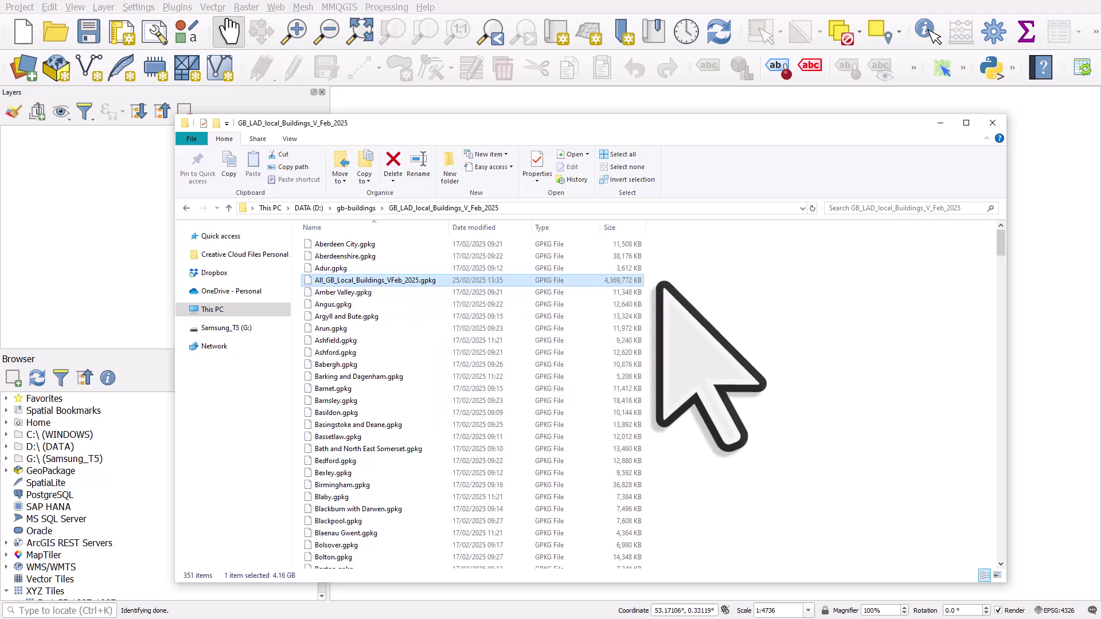
{"action": "left_click_drag", "start_coordinate": [401, 281], "coordinate": [117, 243]}
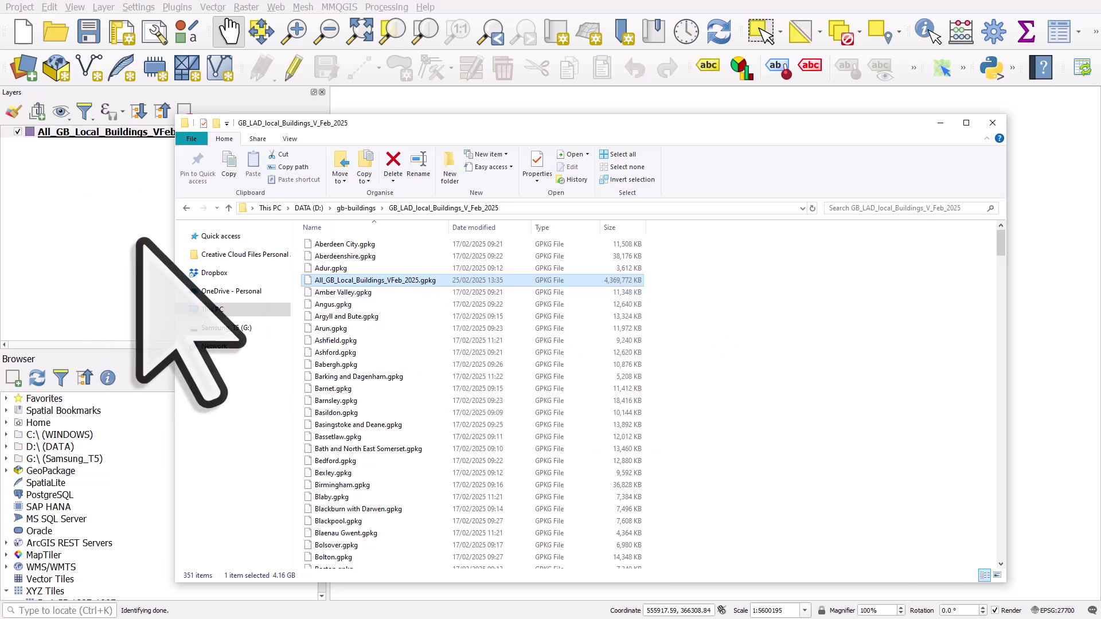
{"action": "left_click", "coordinate": [939, 123]}
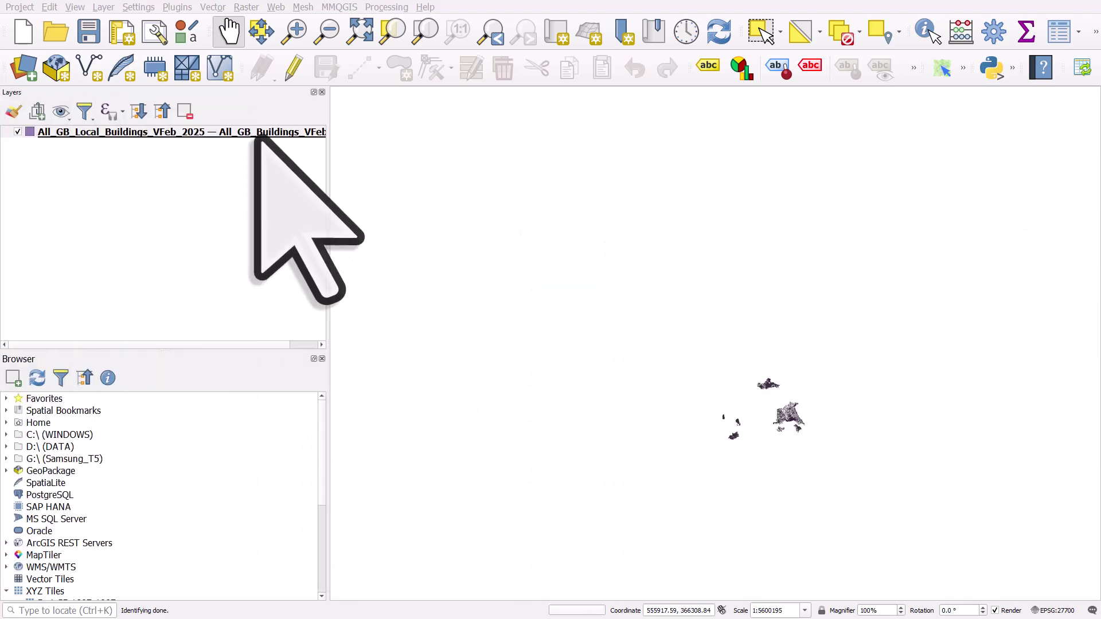
Hide the buildings layer and add an OpenStreetMap XYZ basemap, accepting the suggested transformation.
{"action": "left_click", "coordinate": [17, 133]}
{"action": "scroll", "coordinate": [58, 488], "scroll_direction": "down", "scroll_amount": 3}
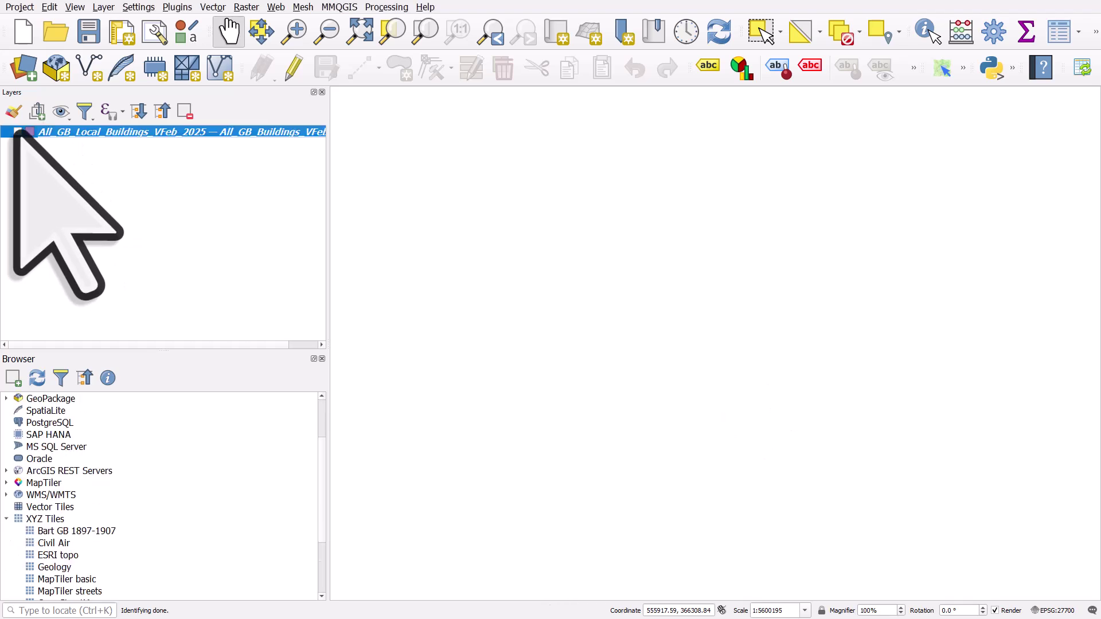
{"action": "left_click", "coordinate": [68, 567]}
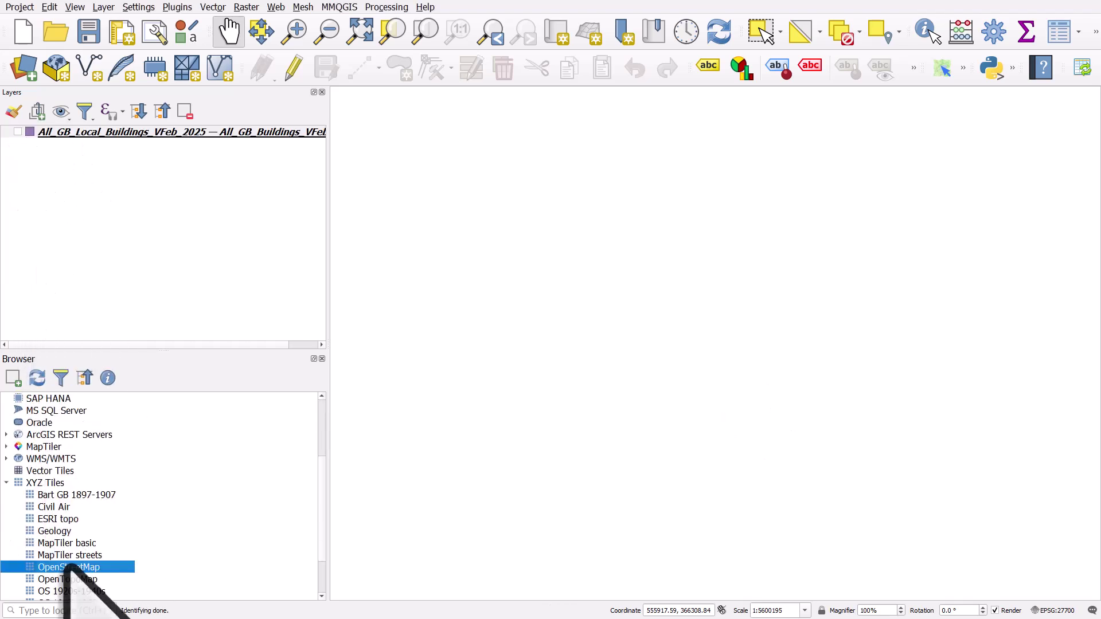
{"action": "left_click_drag", "start_coordinate": [667, 391], "coordinate": [661, 370]}
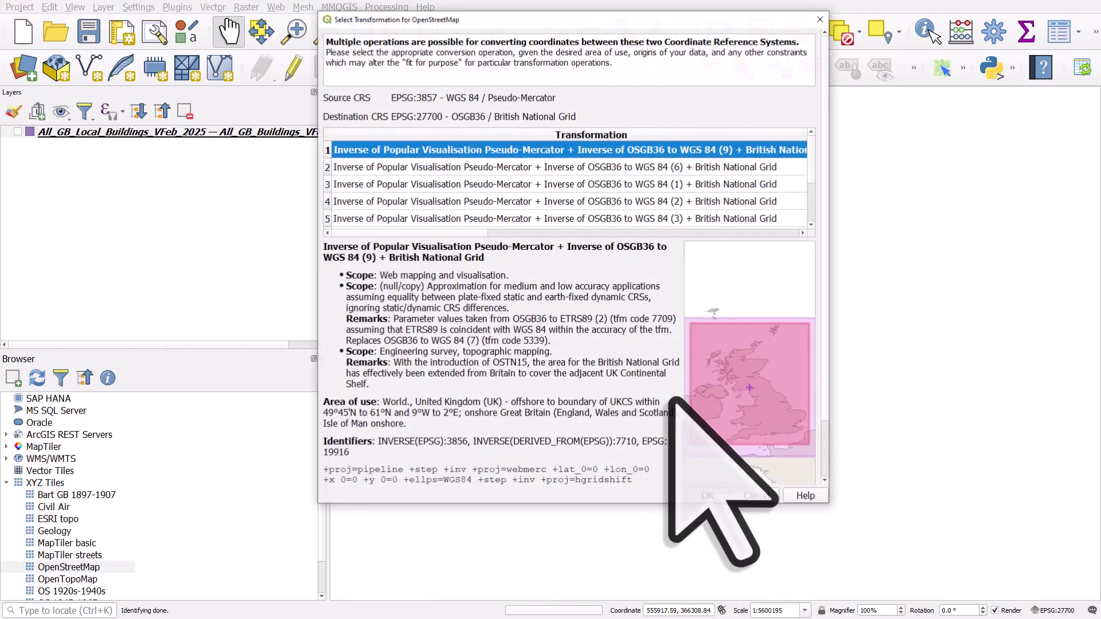
{"action": "left_click", "coordinate": [755, 494]}
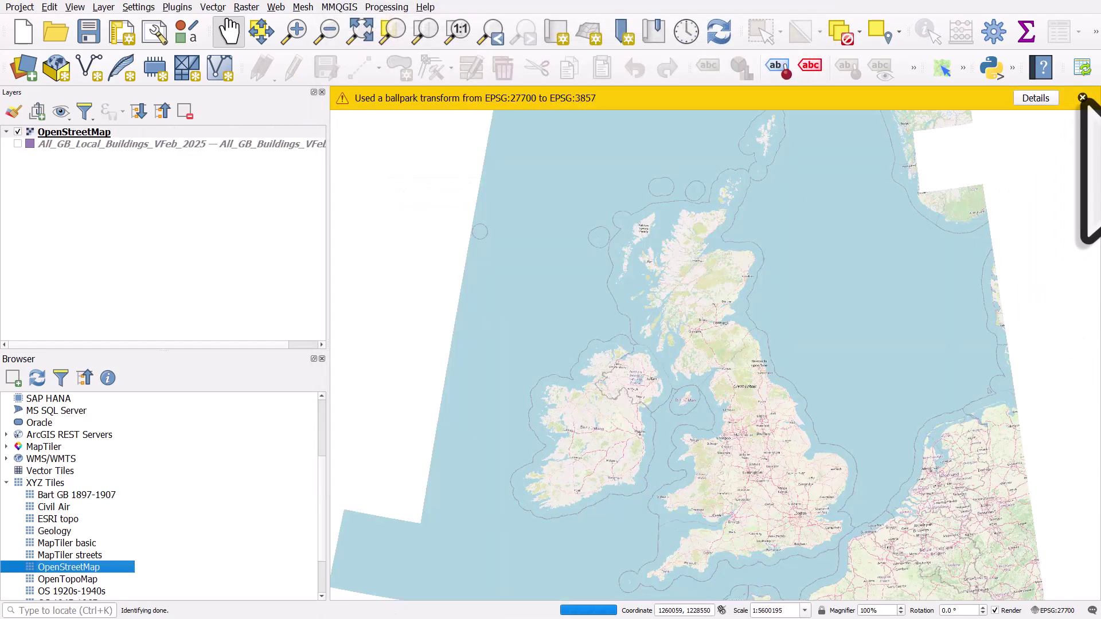
{"action": "left_click", "coordinate": [1082, 98]}
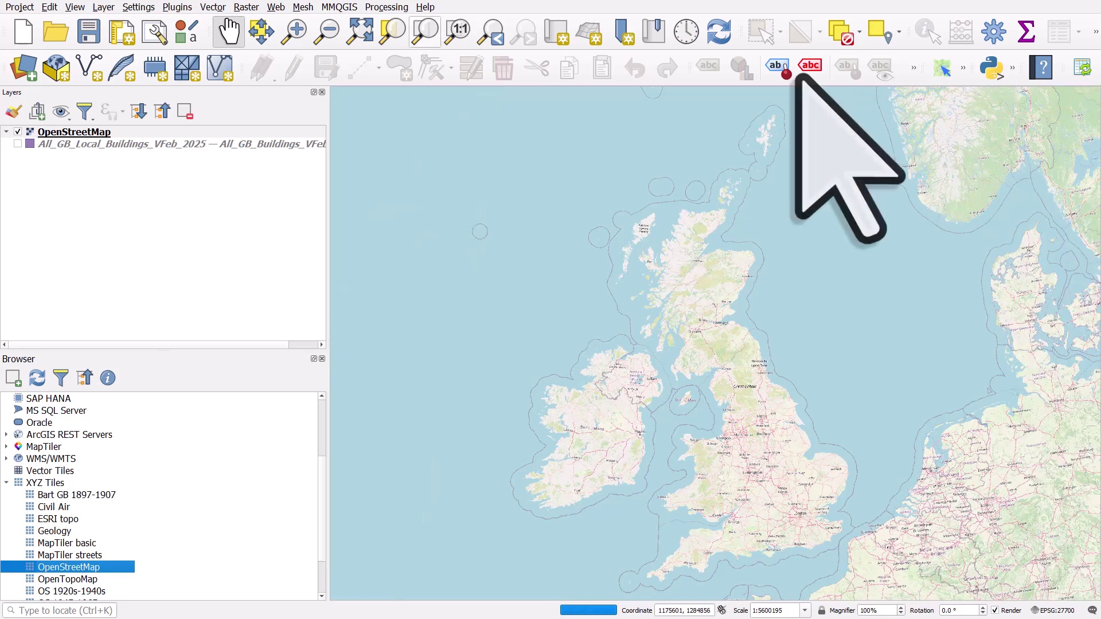
Zoom in on central London, then hide the OpenStreetMap layer and reselect the buildings layer.
{"action": "left_click", "coordinate": [293, 30]}
{"action": "left_click_drag", "start_coordinate": [782, 504], "coordinate": [827, 532]}
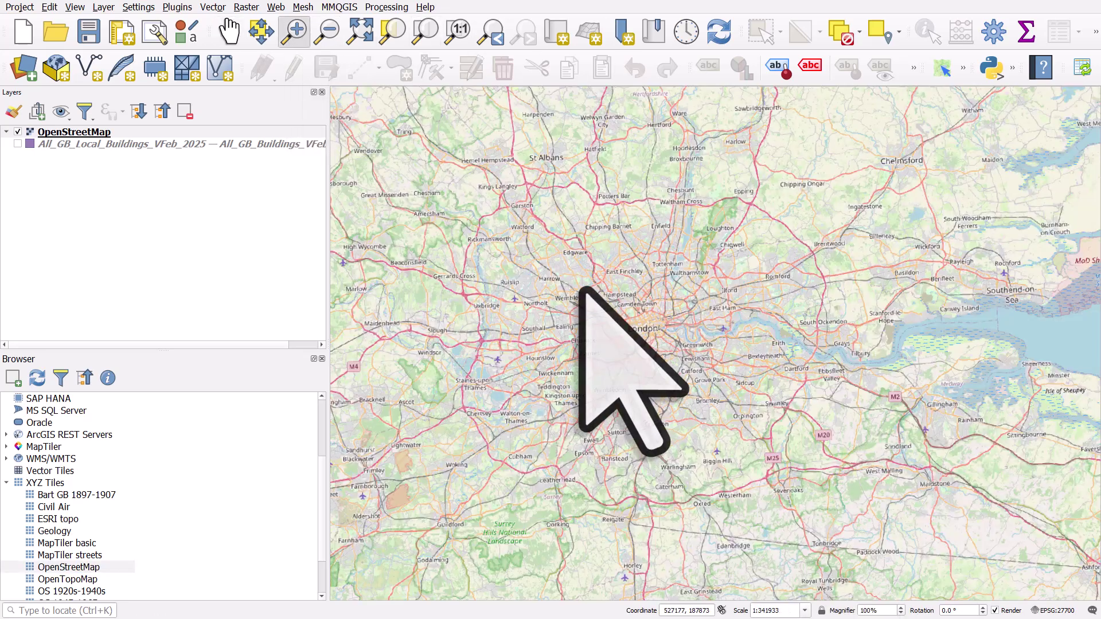
{"action": "left_click_drag", "start_coordinate": [545, 239], "coordinate": [771, 433]}
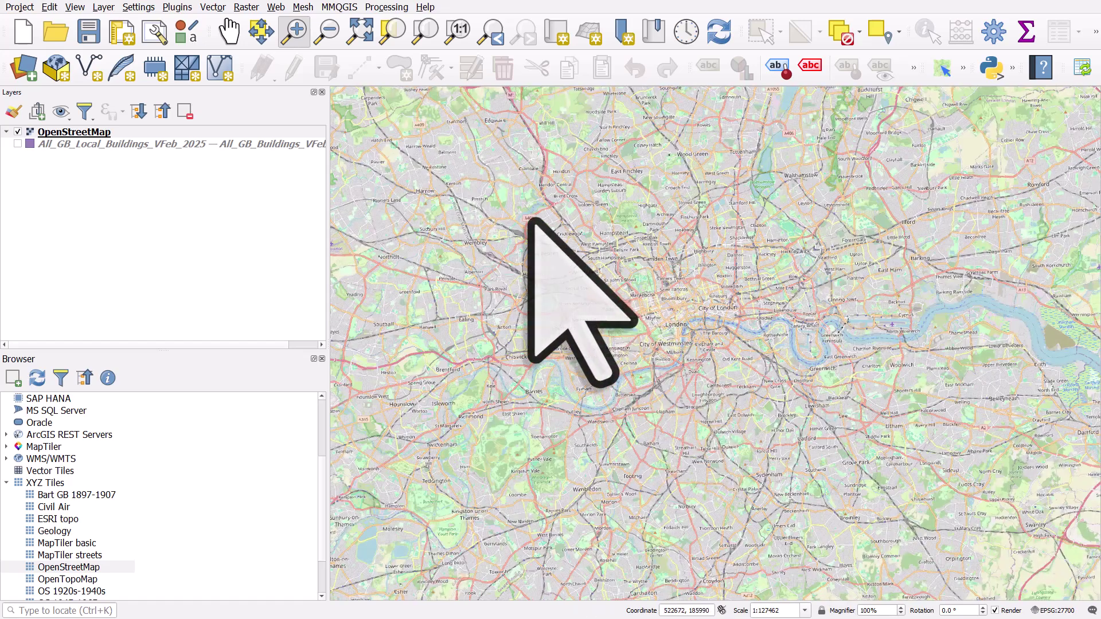
{"action": "left_click_drag", "start_coordinate": [536, 226], "coordinate": [879, 488]}
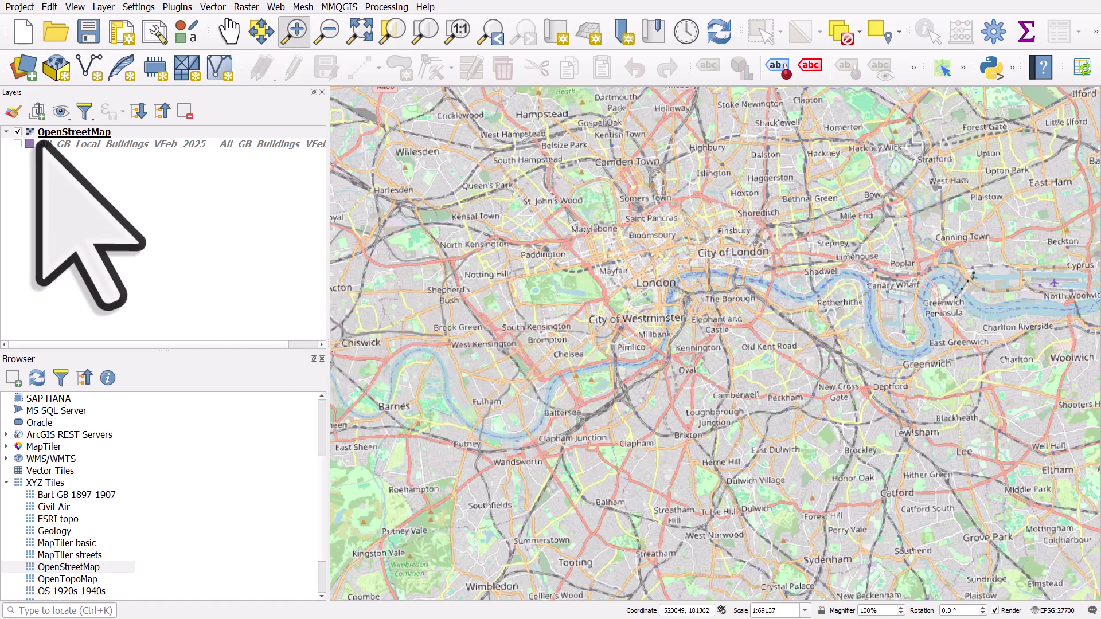
{"action": "left_click", "coordinate": [14, 136]}
{"action": "left_click", "coordinate": [17, 133]}
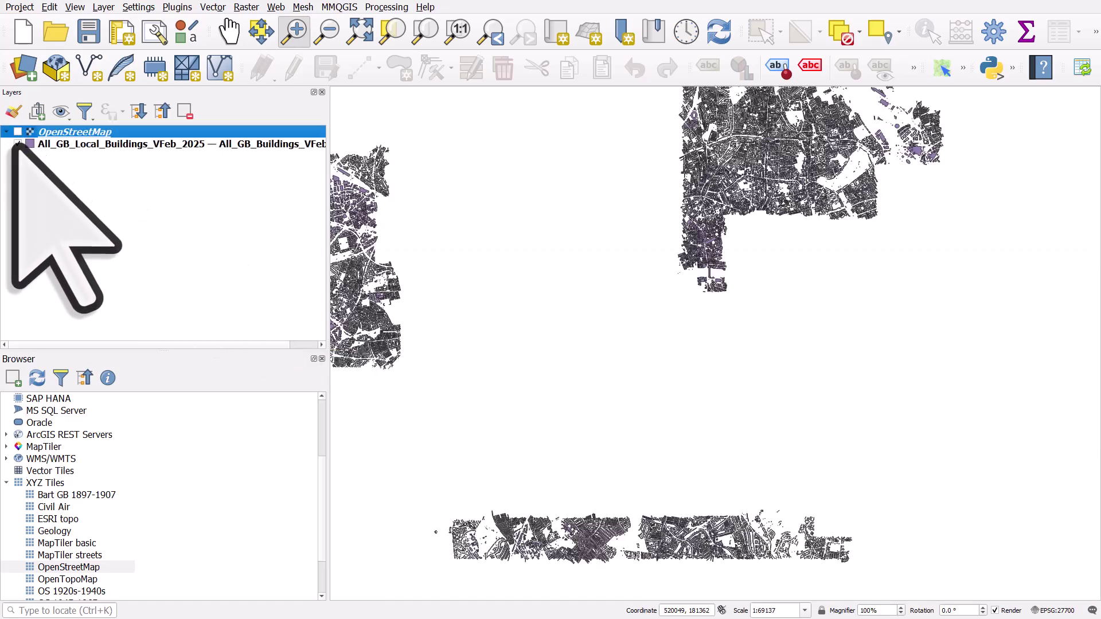
{"action": "left_click", "coordinate": [56, 146]}
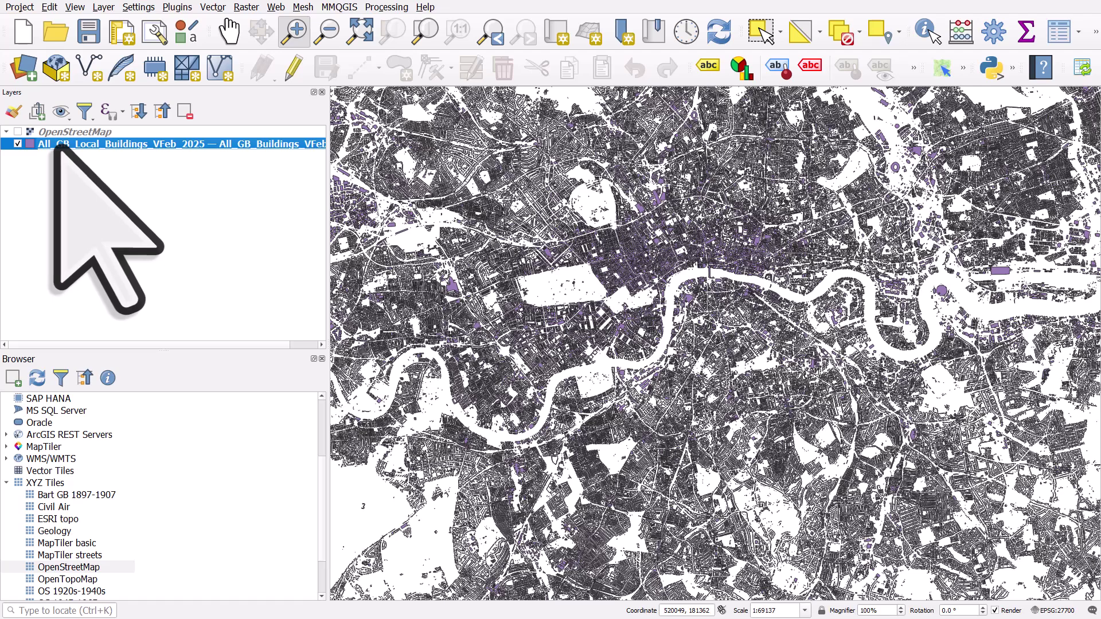
Switch the buildings layer's symbology to Categorized on the LAD24NM field with random colours.
{"action": "double_click", "coordinate": [59, 144]}
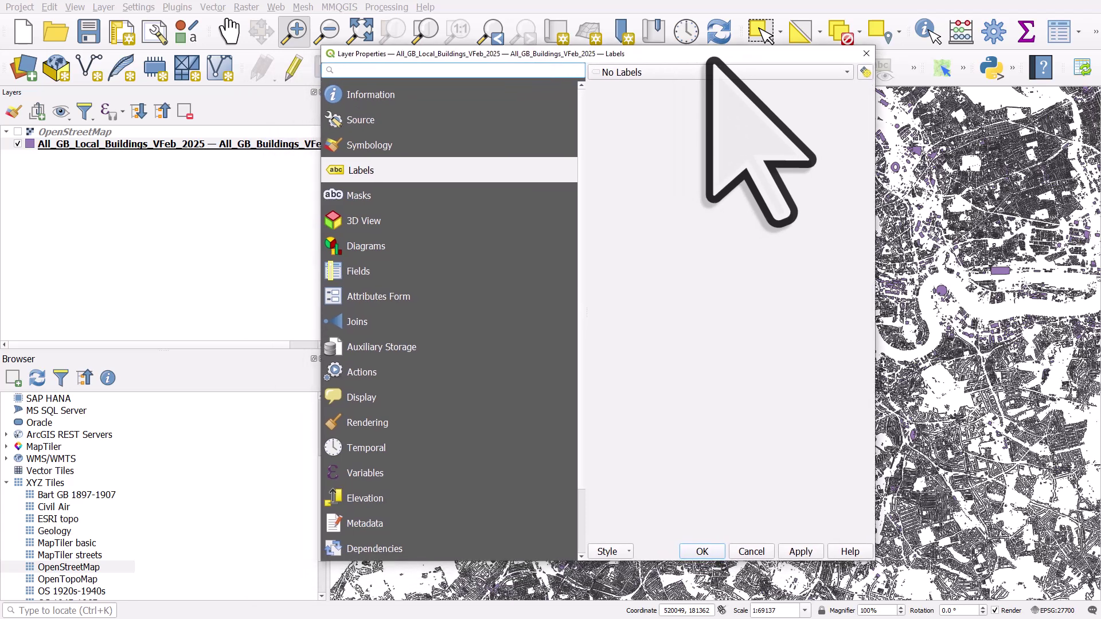
{"action": "left_click", "coordinate": [442, 144]}
{"action": "left_click", "coordinate": [650, 74]}
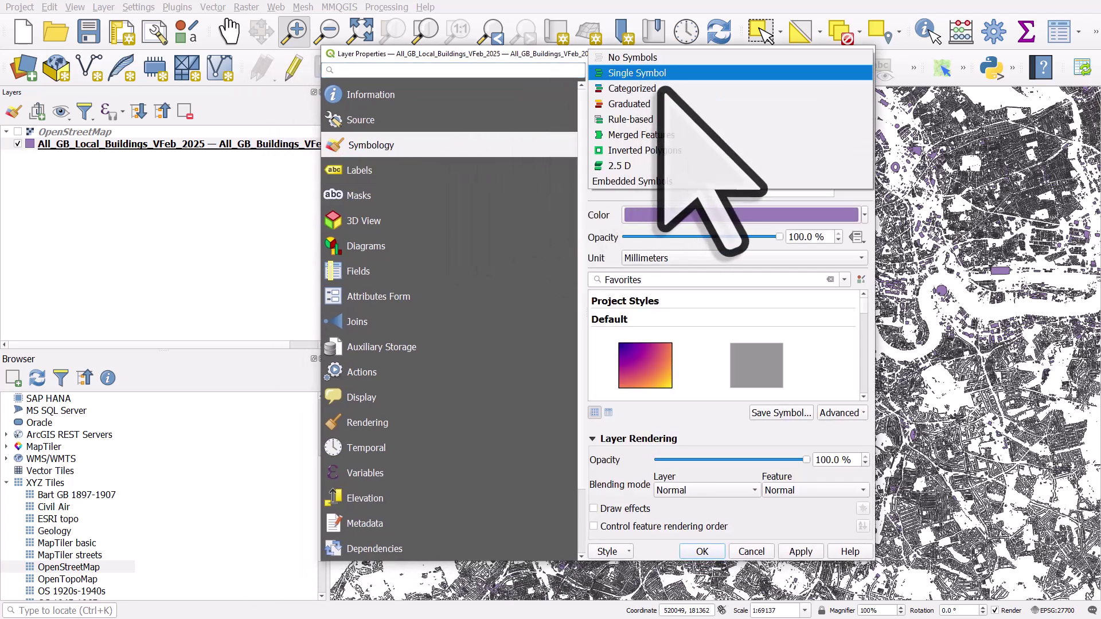
{"action": "left_click", "coordinate": [659, 89]}
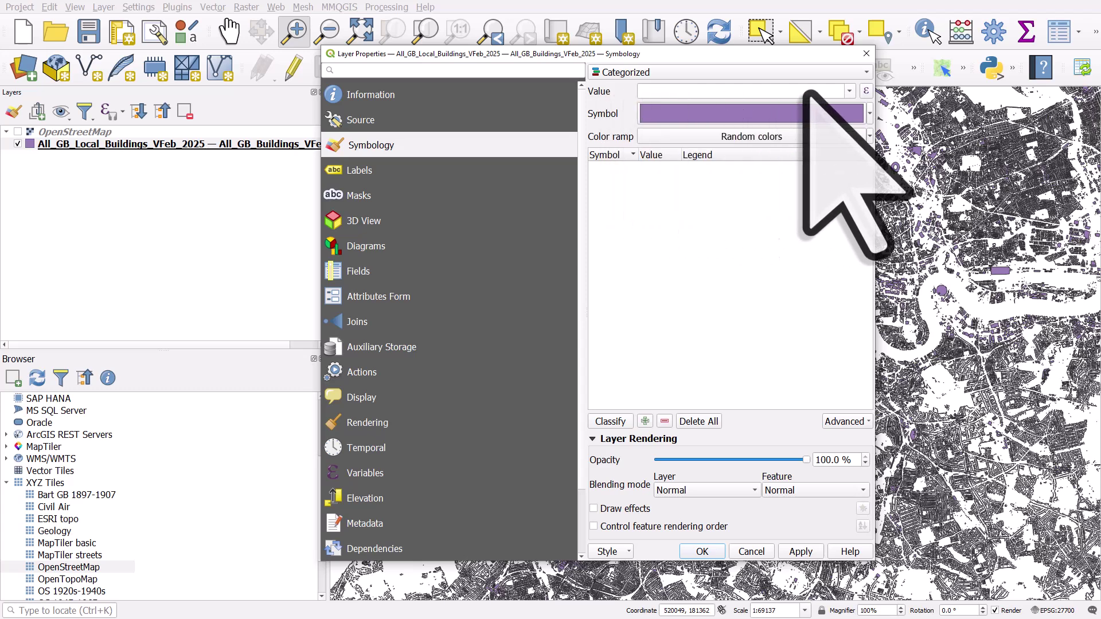
{"action": "left_click", "coordinate": [843, 91]}
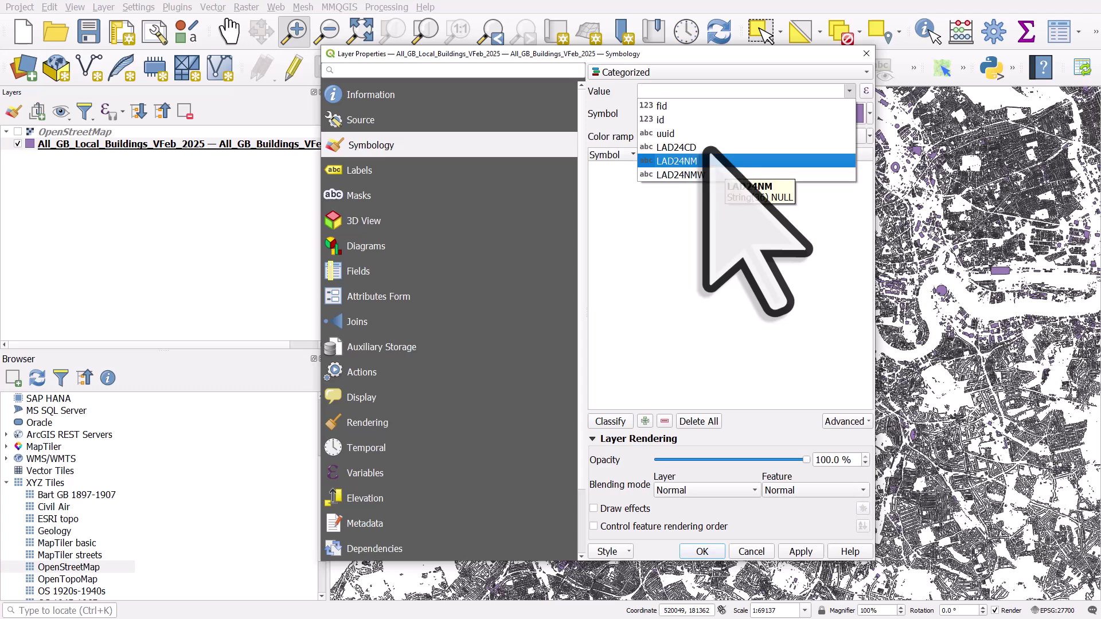
{"action": "left_click", "coordinate": [705, 163]}
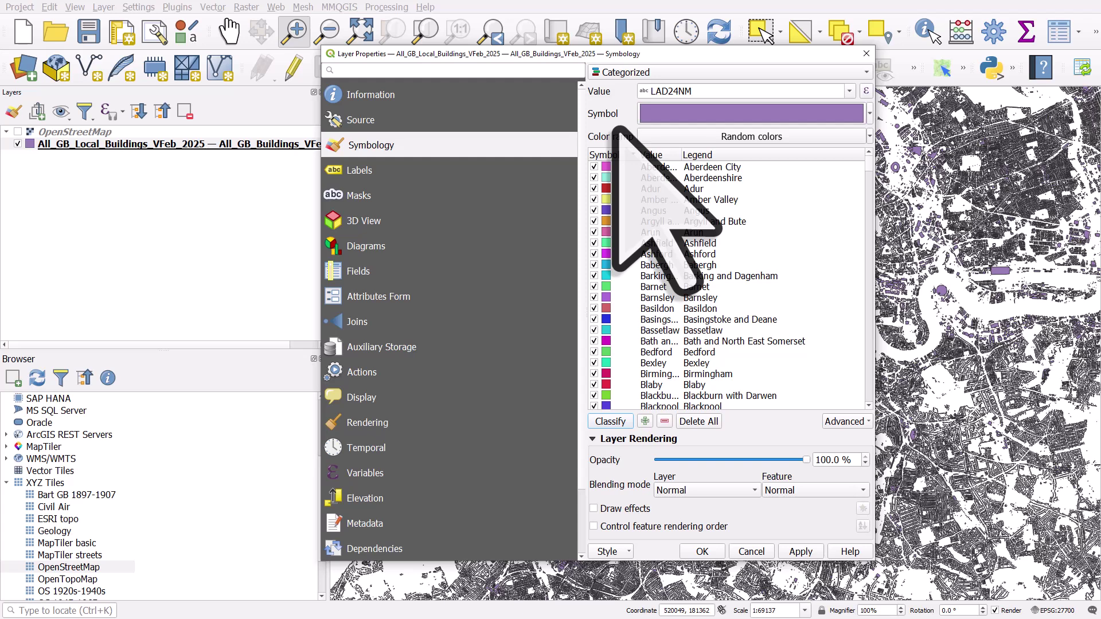
{"action": "left_click", "coordinate": [869, 114]}
{"action": "left_click", "coordinate": [867, 114]}
{"action": "left_click", "coordinate": [869, 113]}
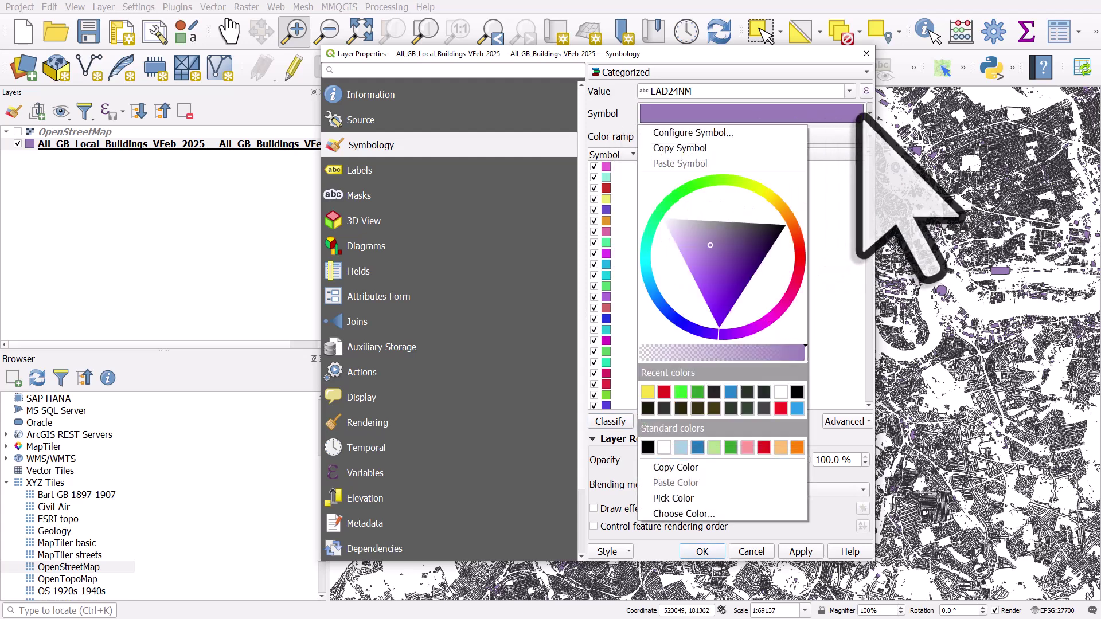
{"action": "left_click", "coordinate": [744, 133]}
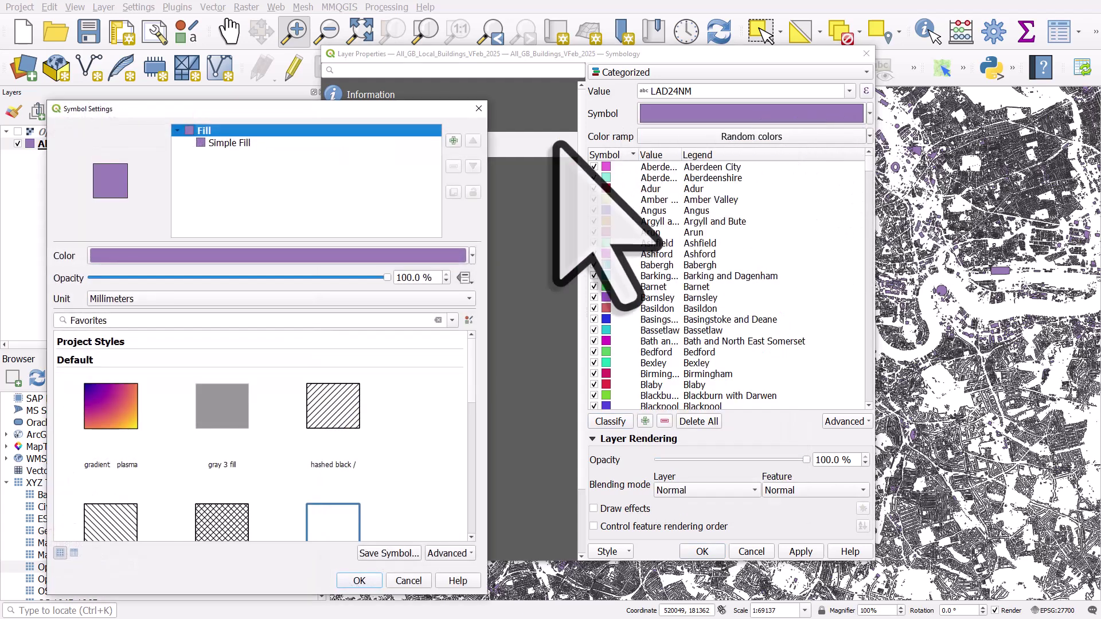
{"action": "left_click", "coordinate": [234, 143]}
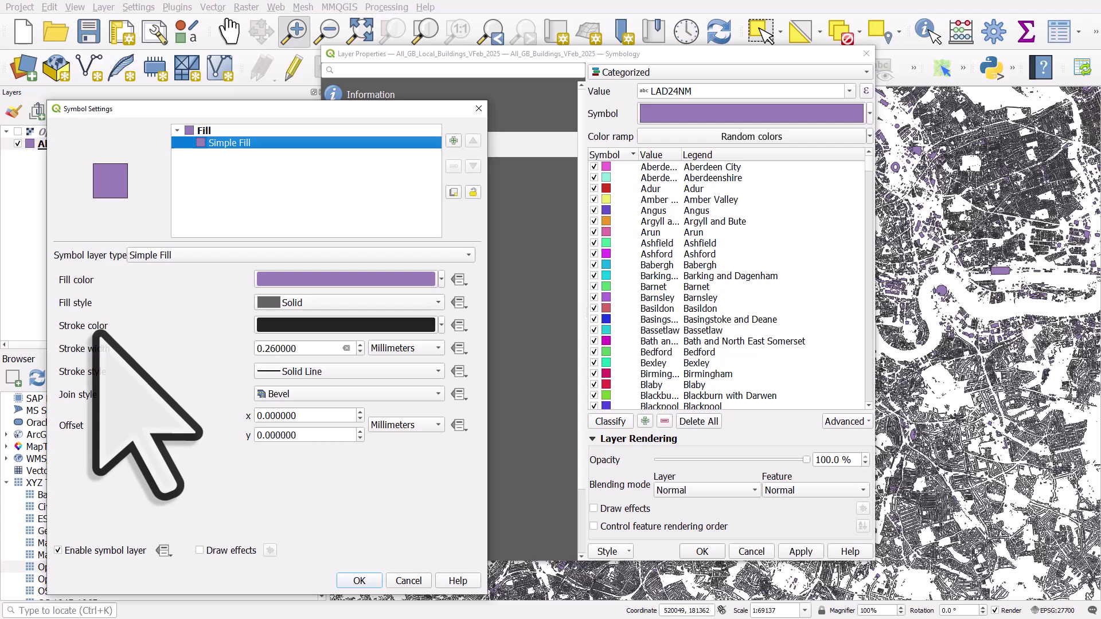
{"action": "left_click", "coordinate": [459, 325]}
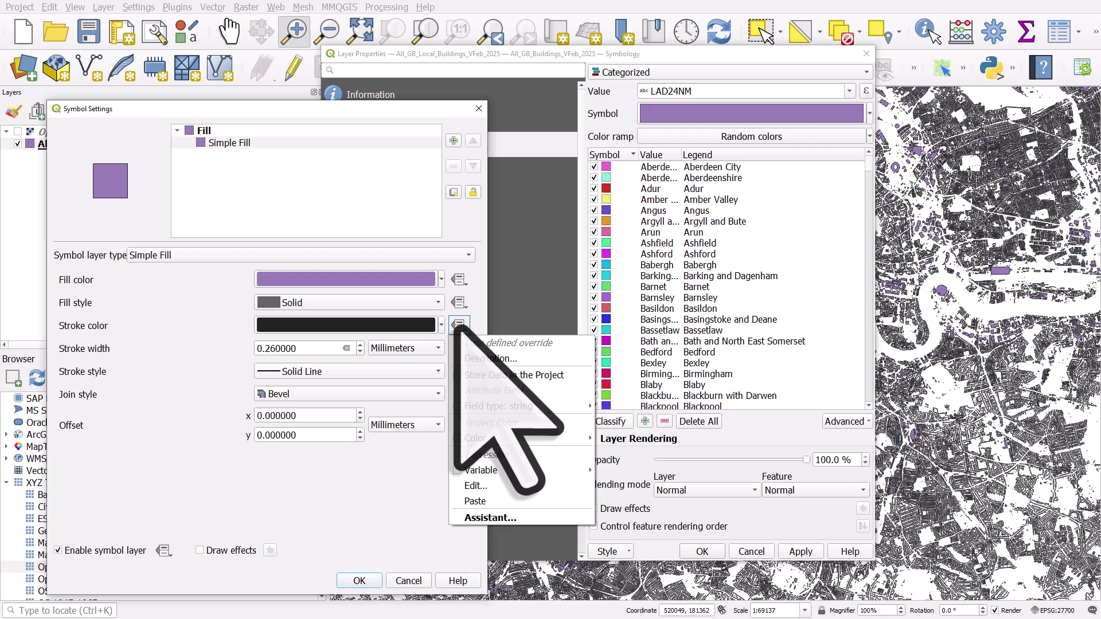
{"action": "left_click", "coordinate": [459, 330]}
{"action": "left_click", "coordinate": [459, 325]}
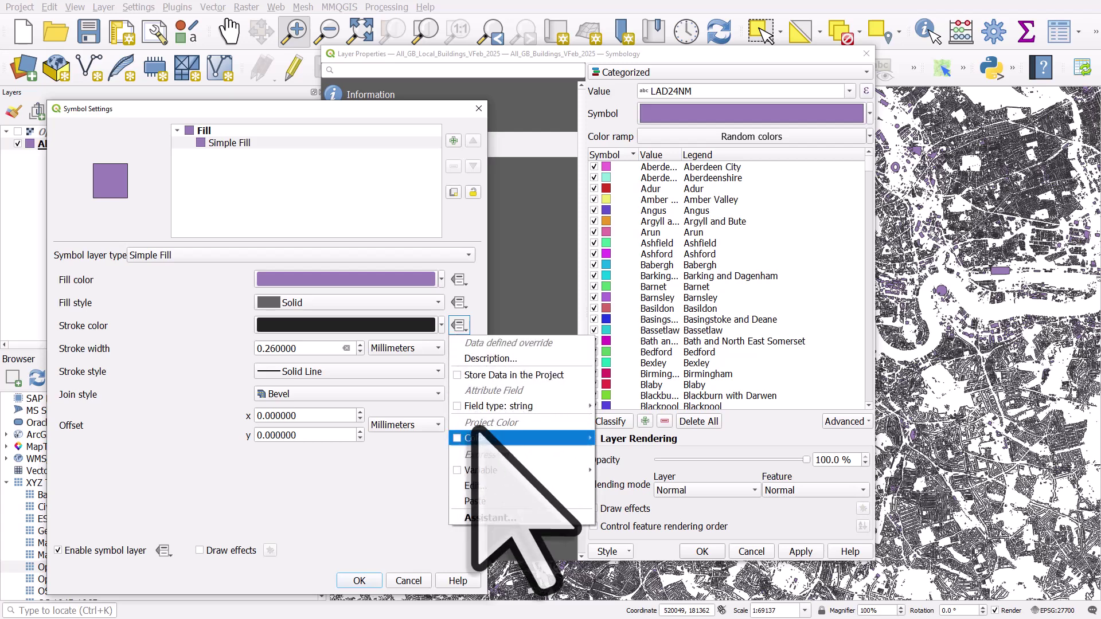
{"action": "left_click", "coordinate": [485, 486]}
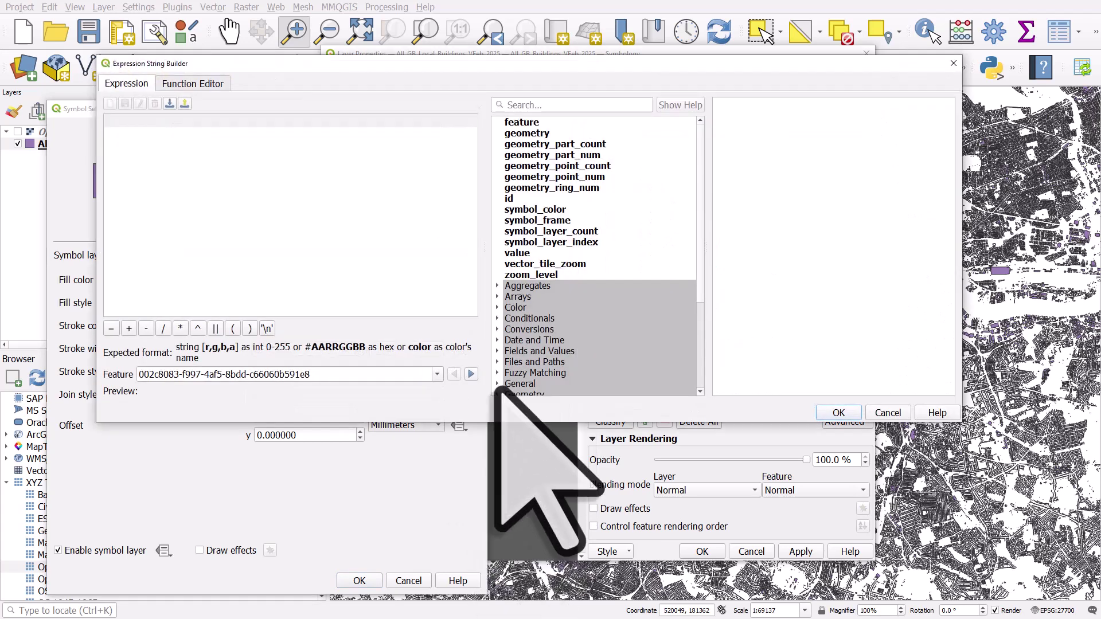
{"action": "left_click", "coordinate": [522, 209]}
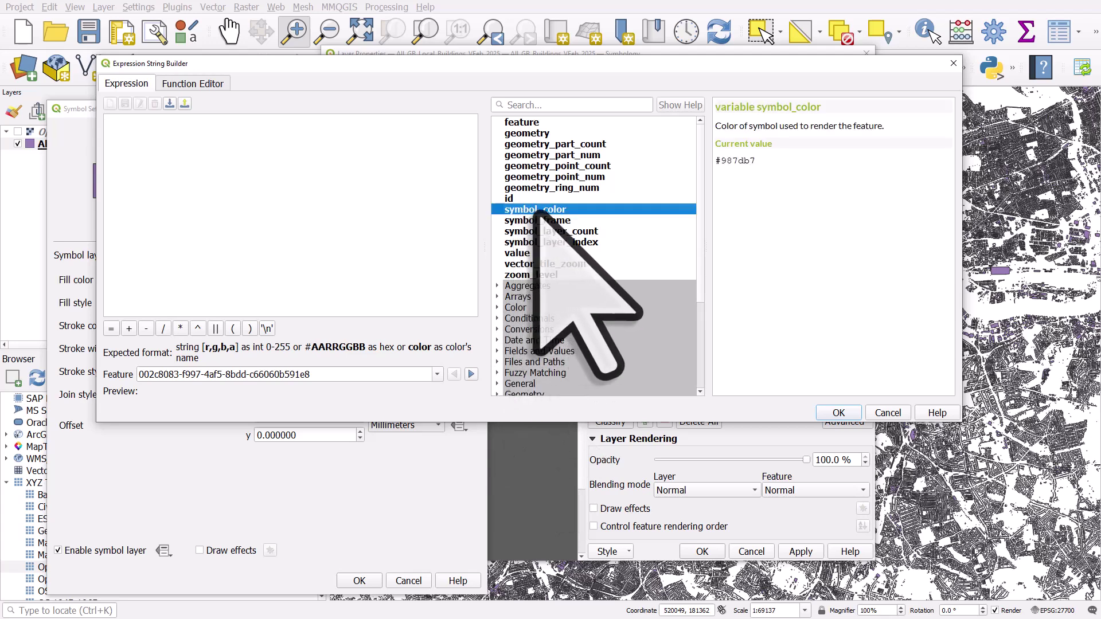
{"action": "double_click", "coordinate": [538, 211]}
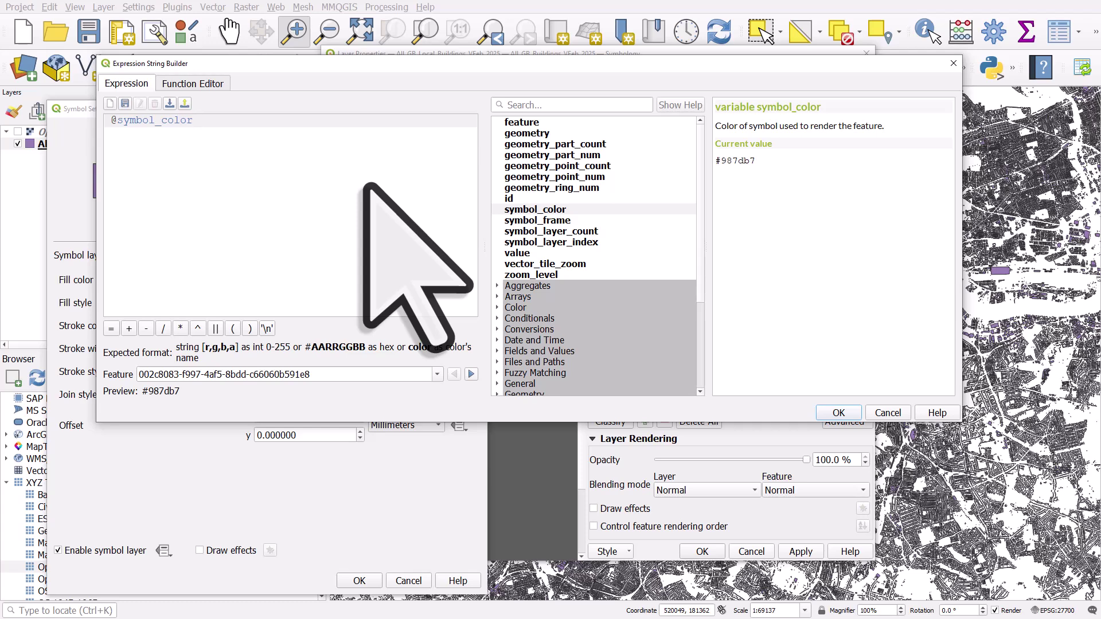
{"action": "left_click", "coordinate": [826, 413]}
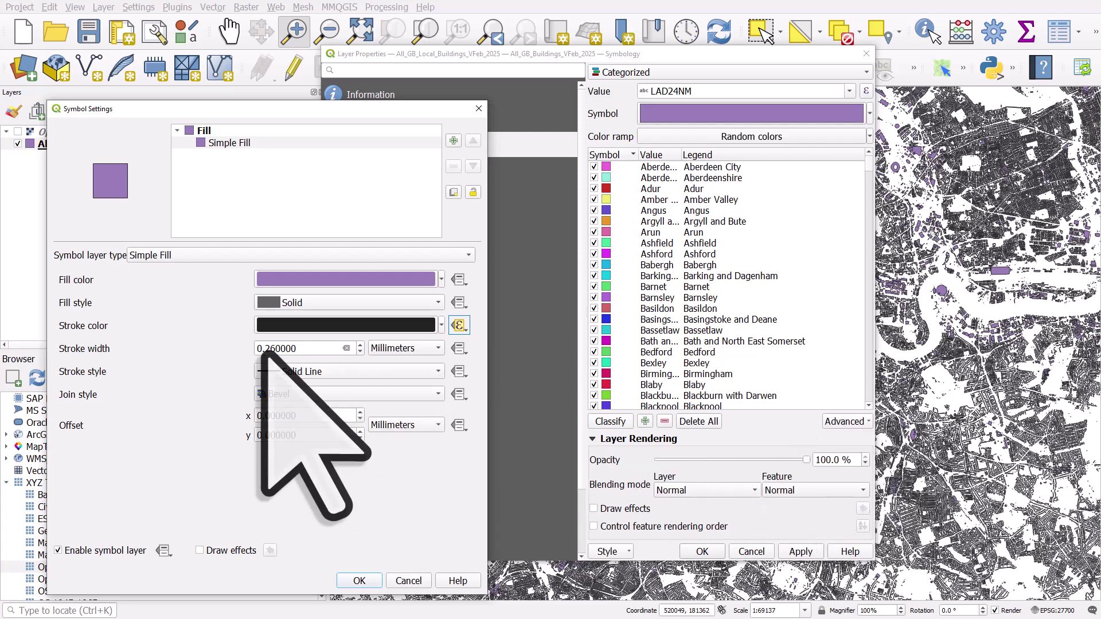
Set the stroke width to 0.1 mm and apply the LAD24NM categorized style to the layer.
{"action": "left_click_drag", "start_coordinate": [265, 349], "coordinate": [341, 350]}
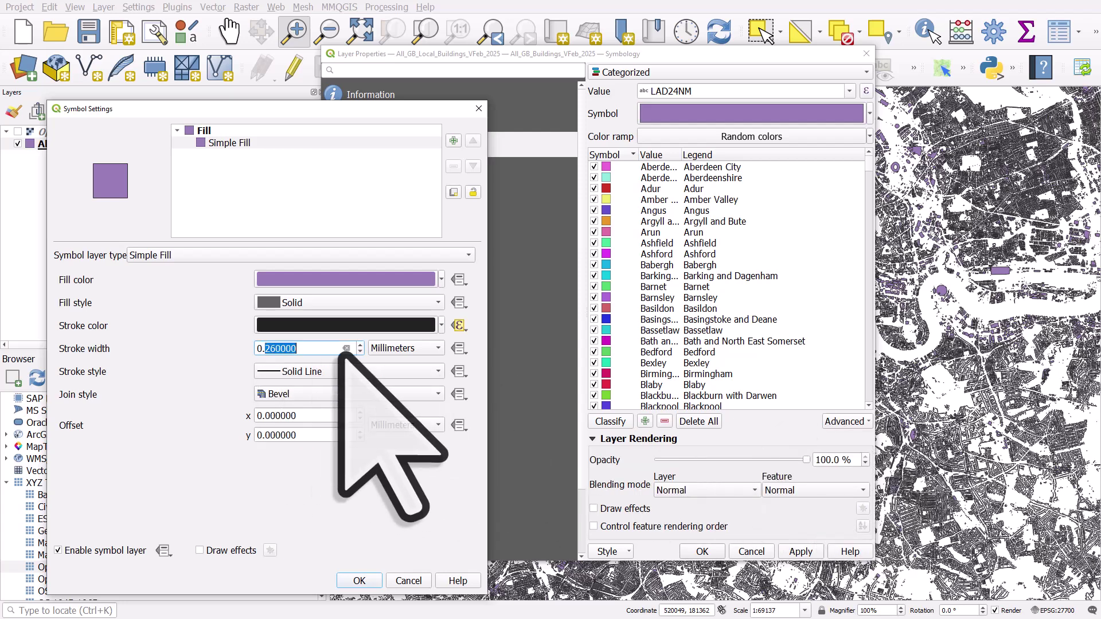
{"action": "type", "text": "1"}
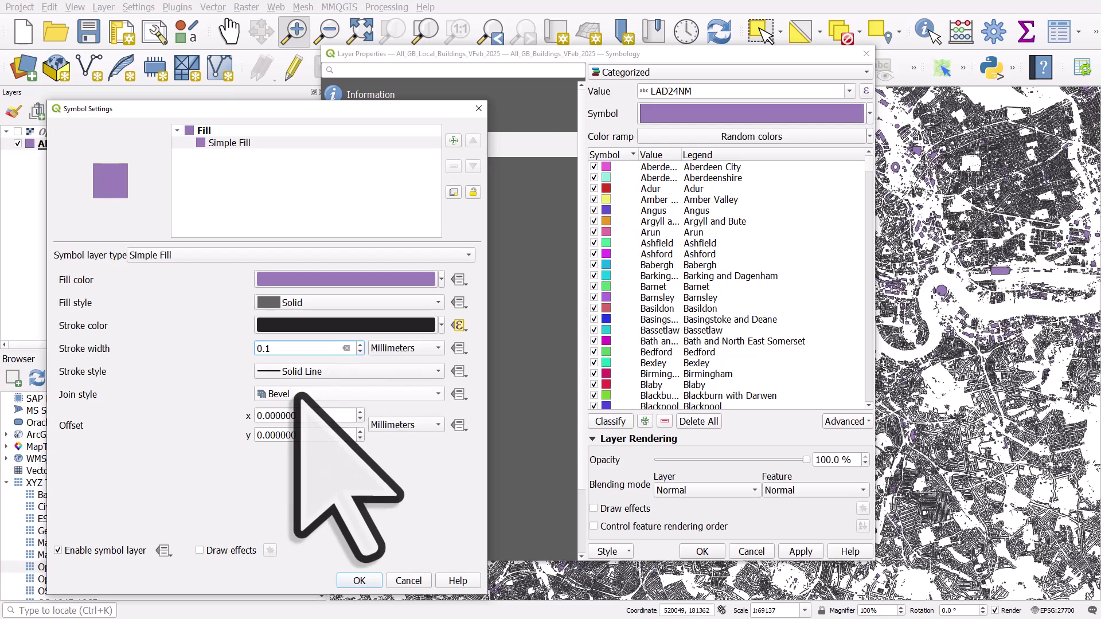
{"action": "left_click", "coordinate": [359, 581]}
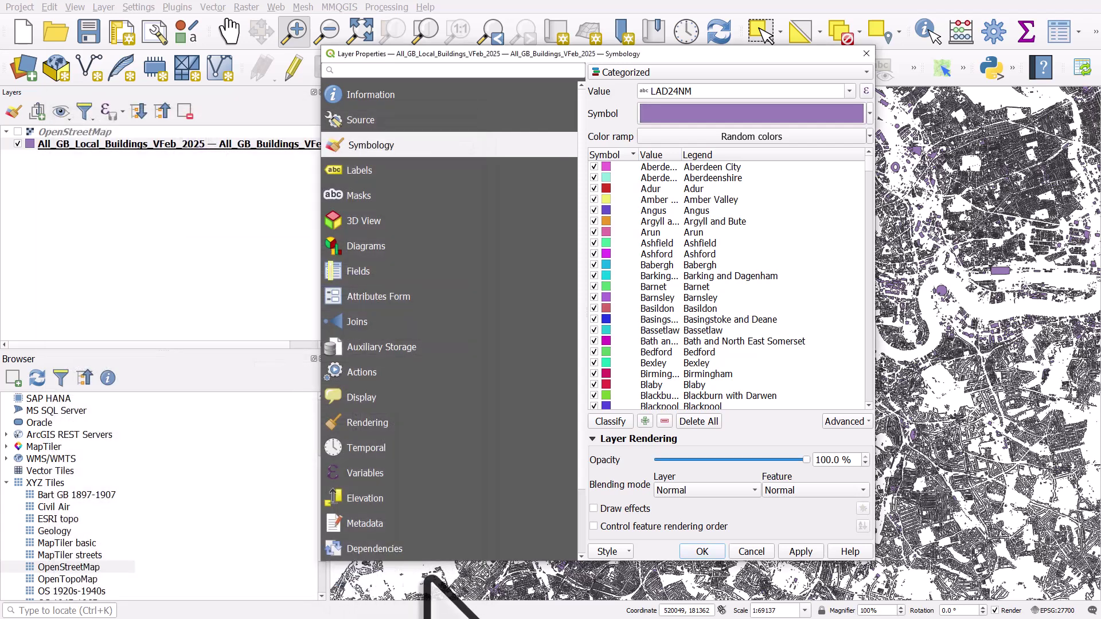
{"action": "left_click", "coordinate": [800, 553]}
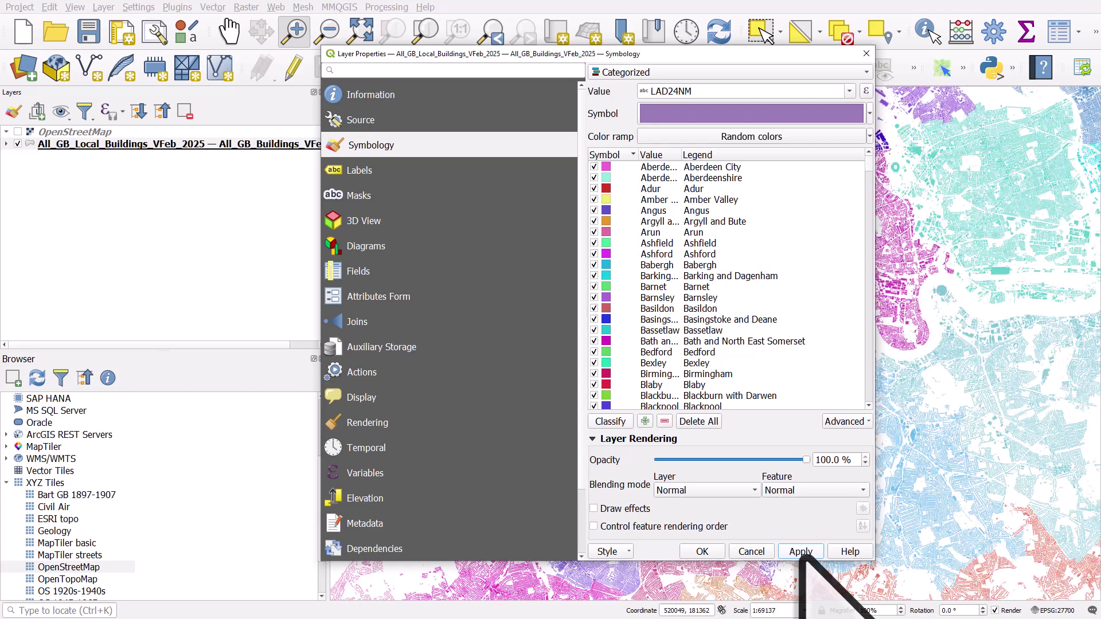
{"action": "left_click", "coordinate": [702, 551]}
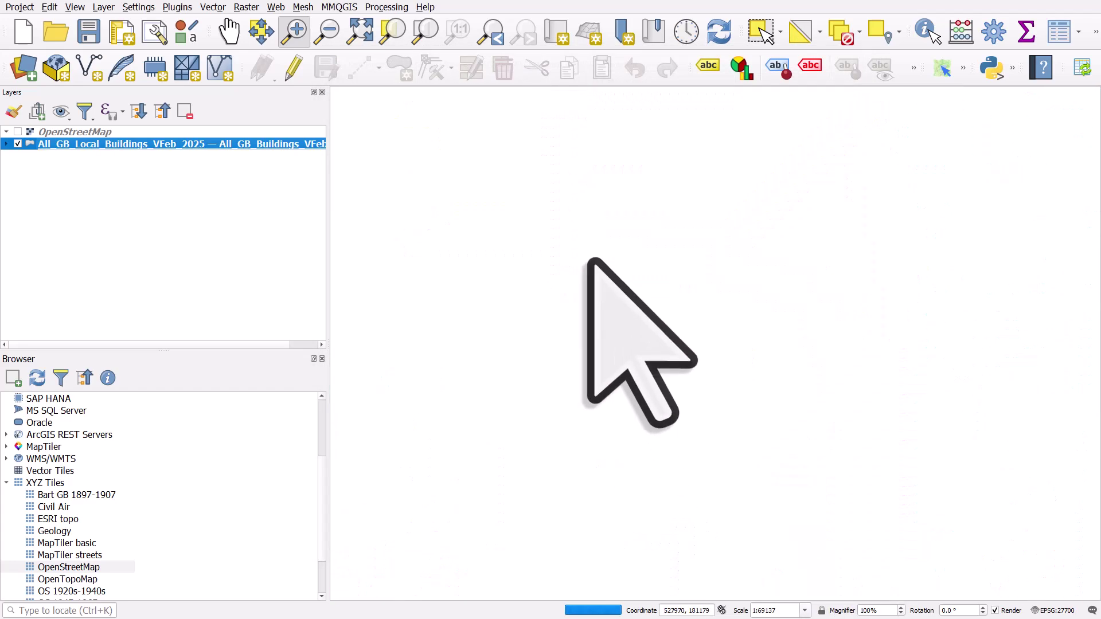
{"action": "mouse_move", "coordinate": [591, 261]}
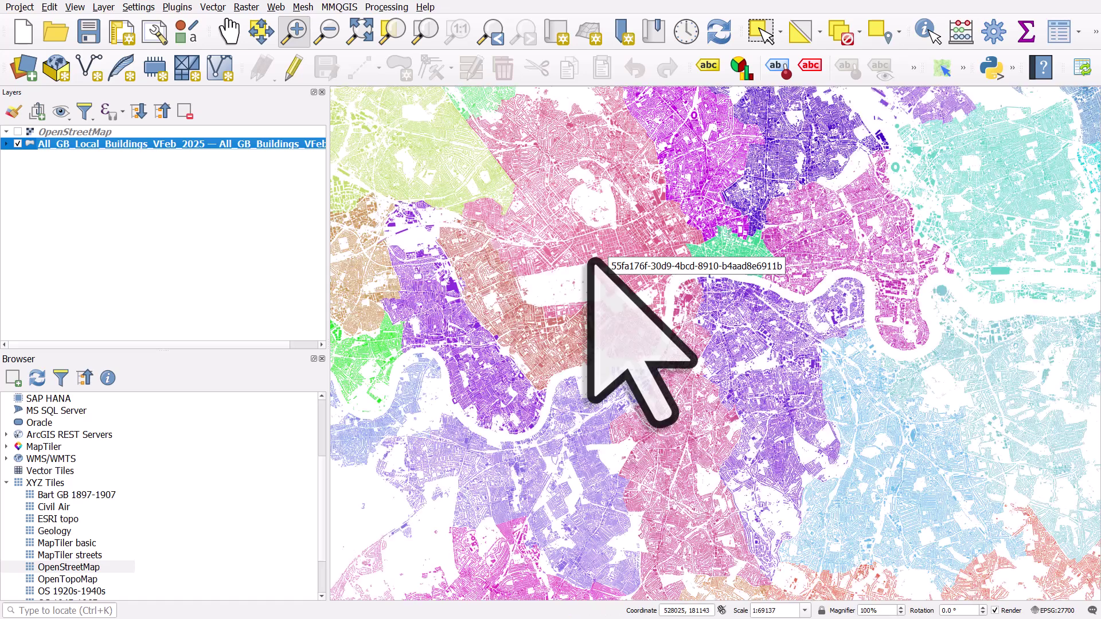
Set the project background colour to black in Project Properties.
{"action": "left_click", "coordinate": [20, 7]}
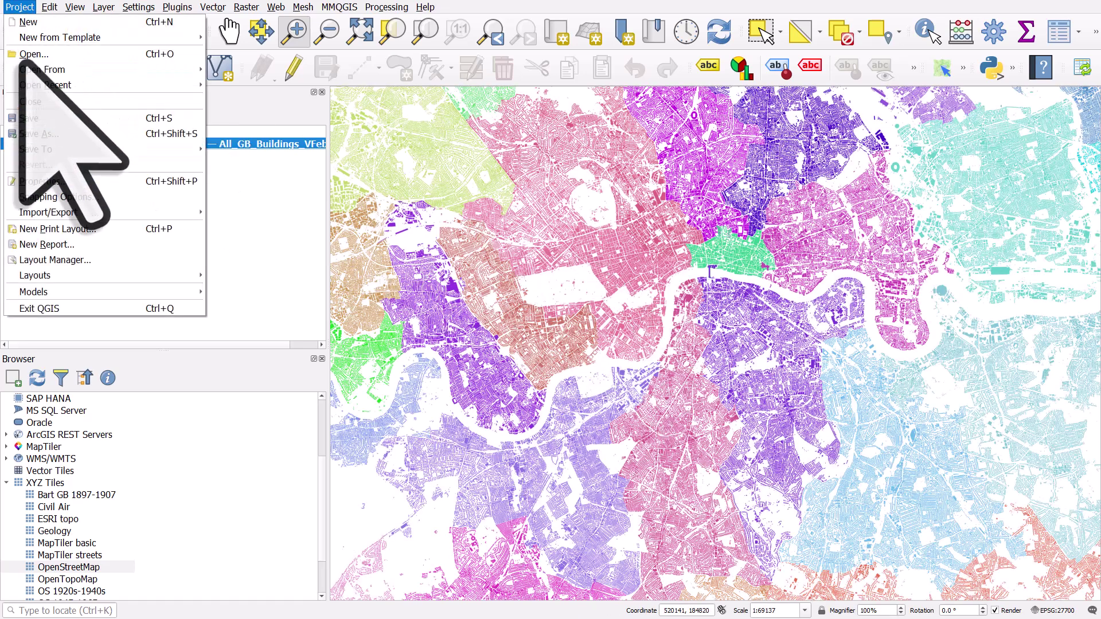
{"action": "left_click", "coordinate": [44, 181]}
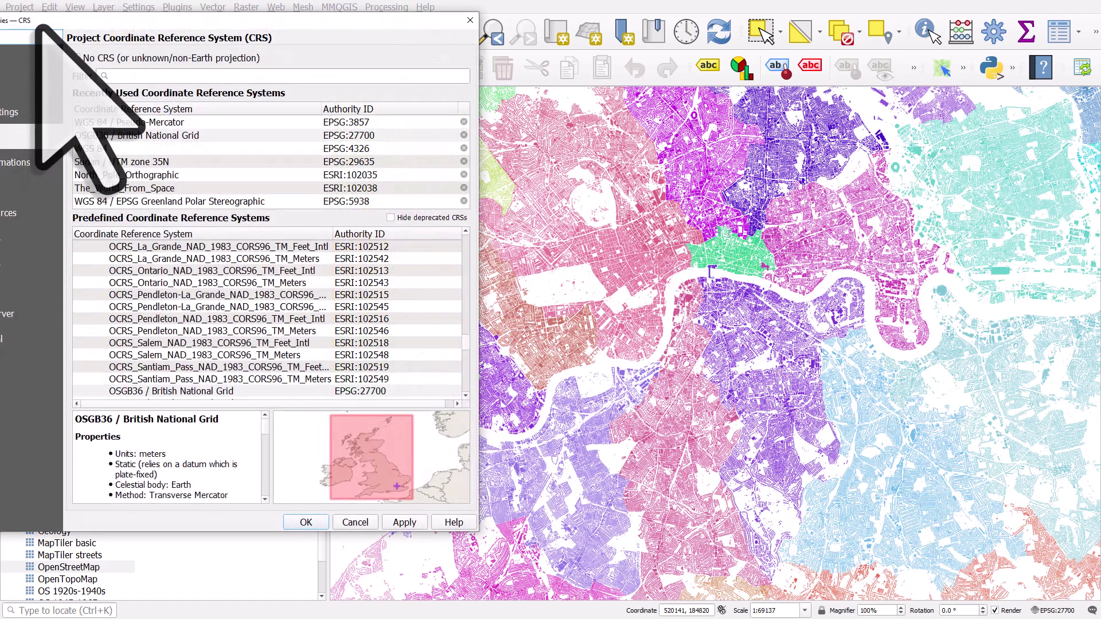
{"action": "left_click_drag", "start_coordinate": [34, 20], "coordinate": [491, 24]}
{"action": "left_click", "coordinate": [466, 86]}
{"action": "left_click", "coordinate": [468, 66]}
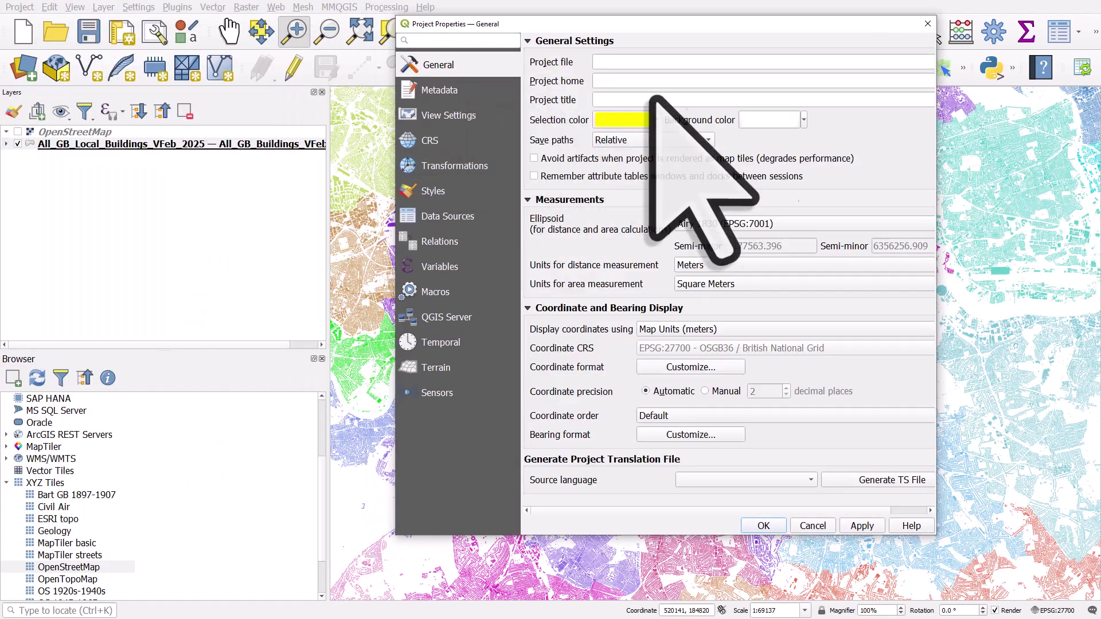
{"action": "left_click", "coordinate": [803, 120]}
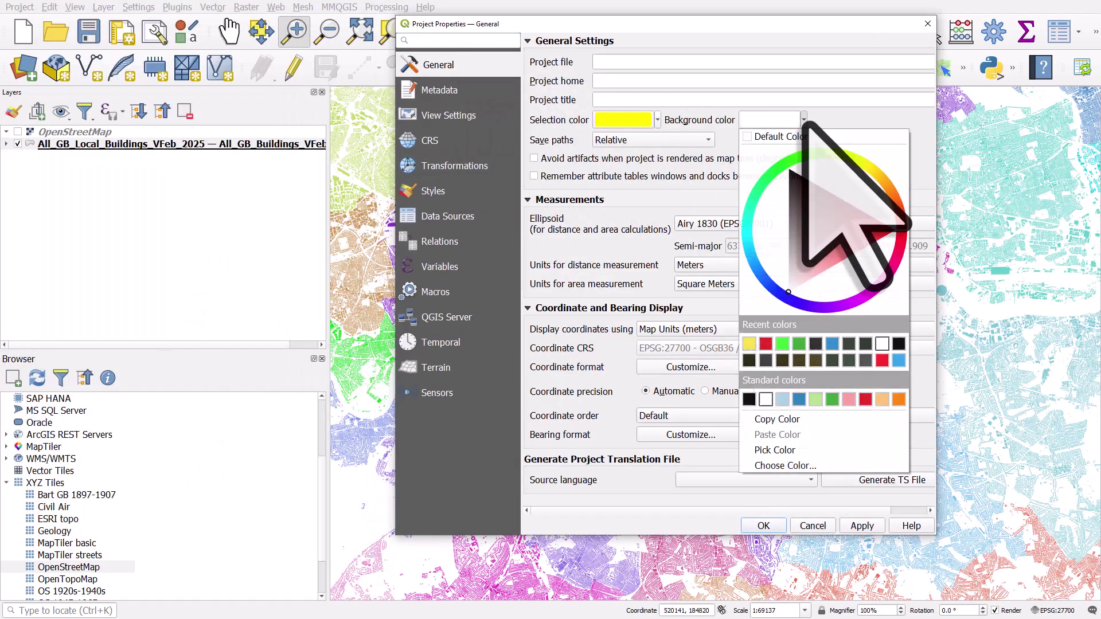
{"action": "left_click", "coordinate": [749, 400]}
{"action": "left_click", "coordinate": [756, 525]}
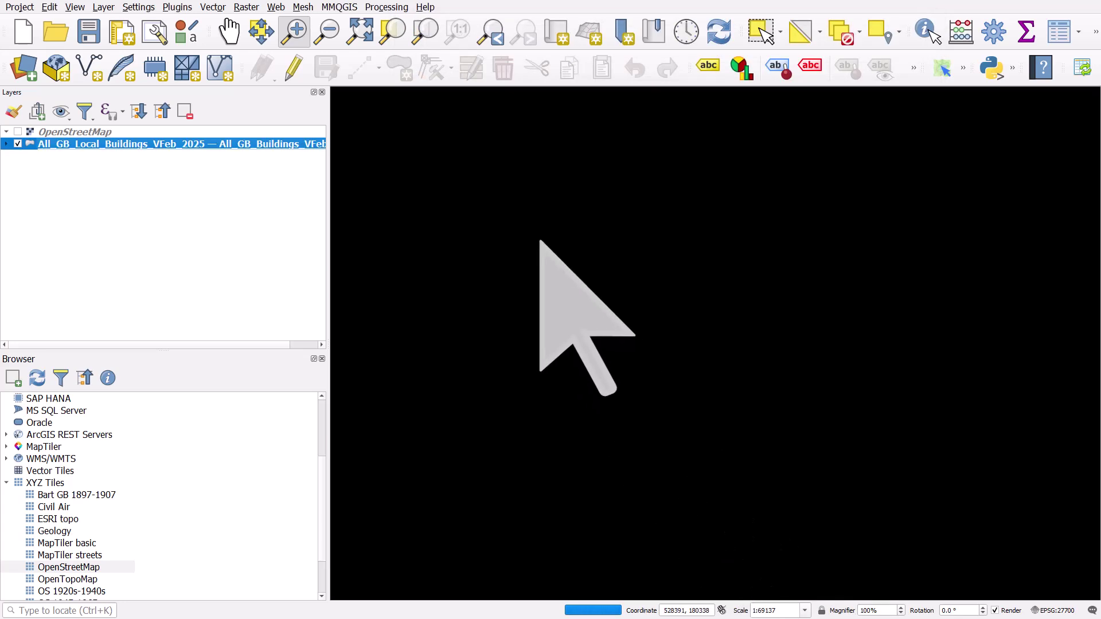
{"action": "mouse_move", "coordinate": [539, 240]}
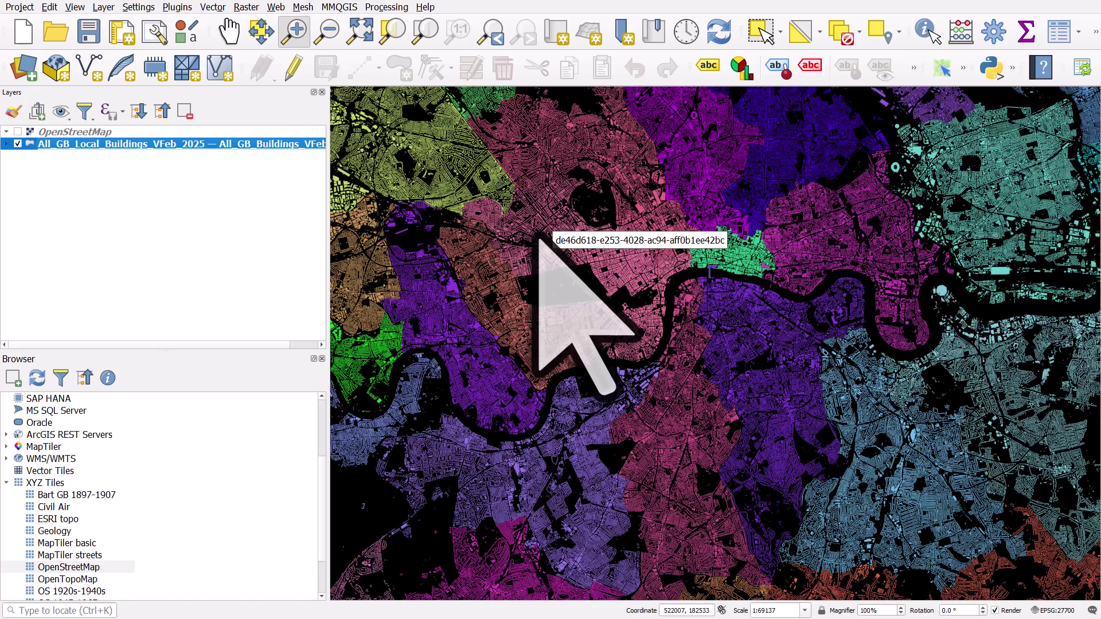
Pan the map to show areas further north-west of central London.
{"action": "left_click", "coordinate": [229, 31]}
{"action": "left_click_drag", "start_coordinate": [438, 206], "coordinate": [675, 315]}
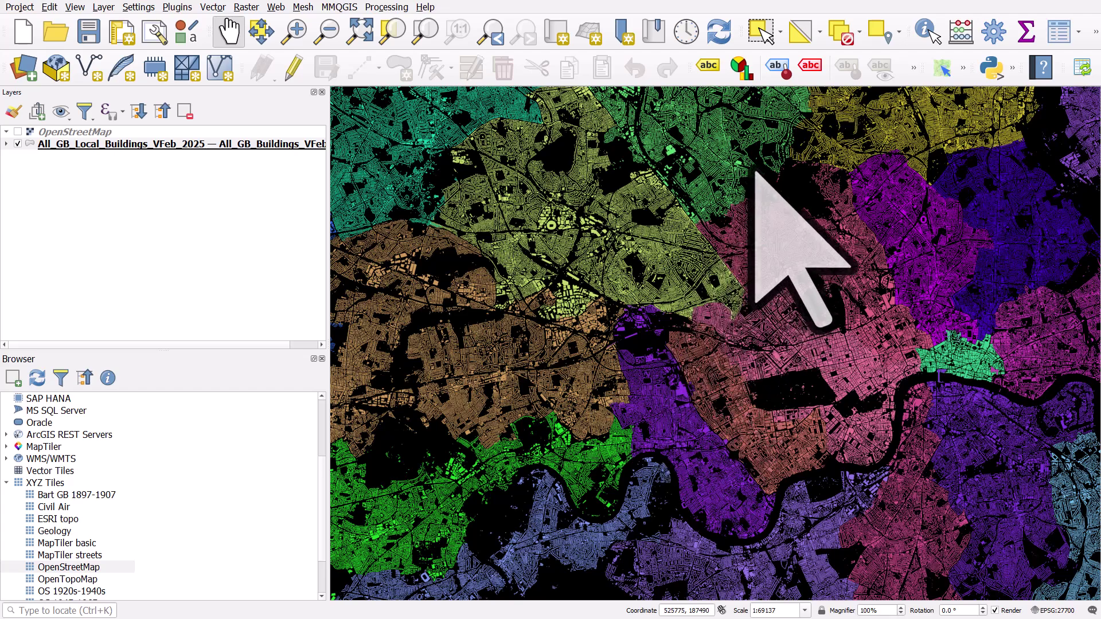
{"action": "mouse_move", "coordinate": [756, 172]}
{"action": "scroll", "coordinate": [7, 483], "scroll_direction": "up", "scroll_amount": 3}
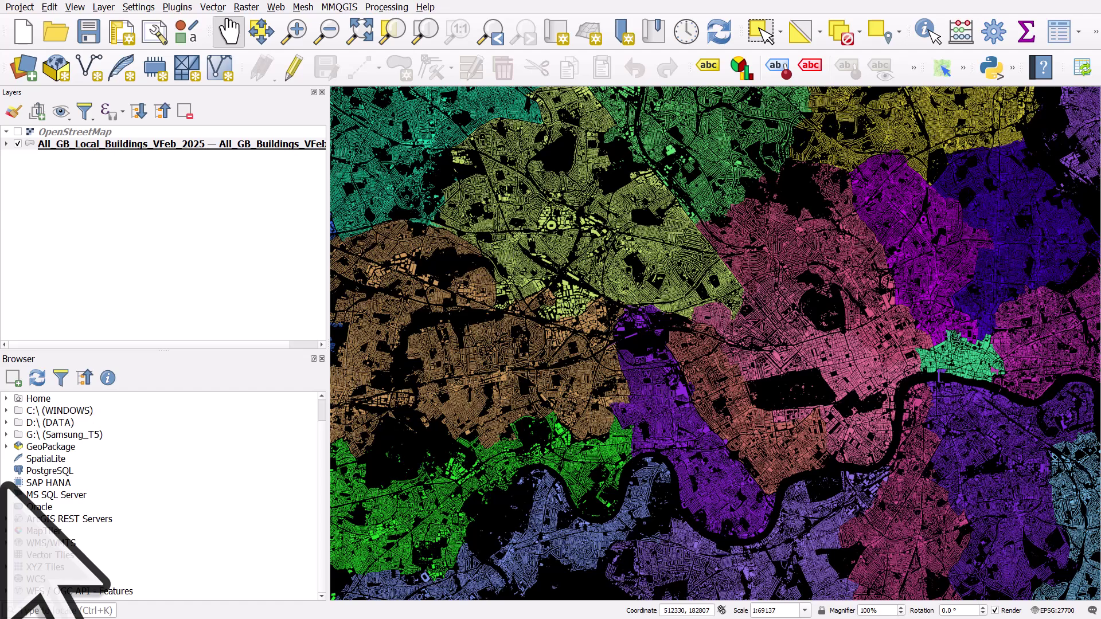
Apply the filter "LAD24NM" = 'Islington' to the buildings layer.
{"action": "right_click", "coordinate": [99, 145]}
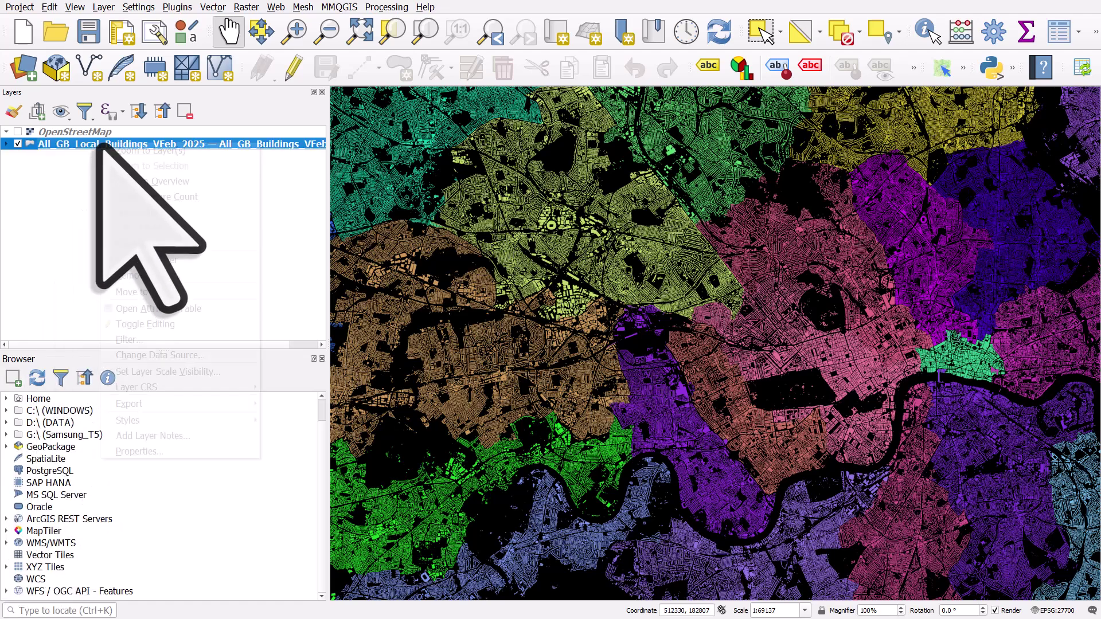
{"action": "left_click", "coordinate": [145, 324]}
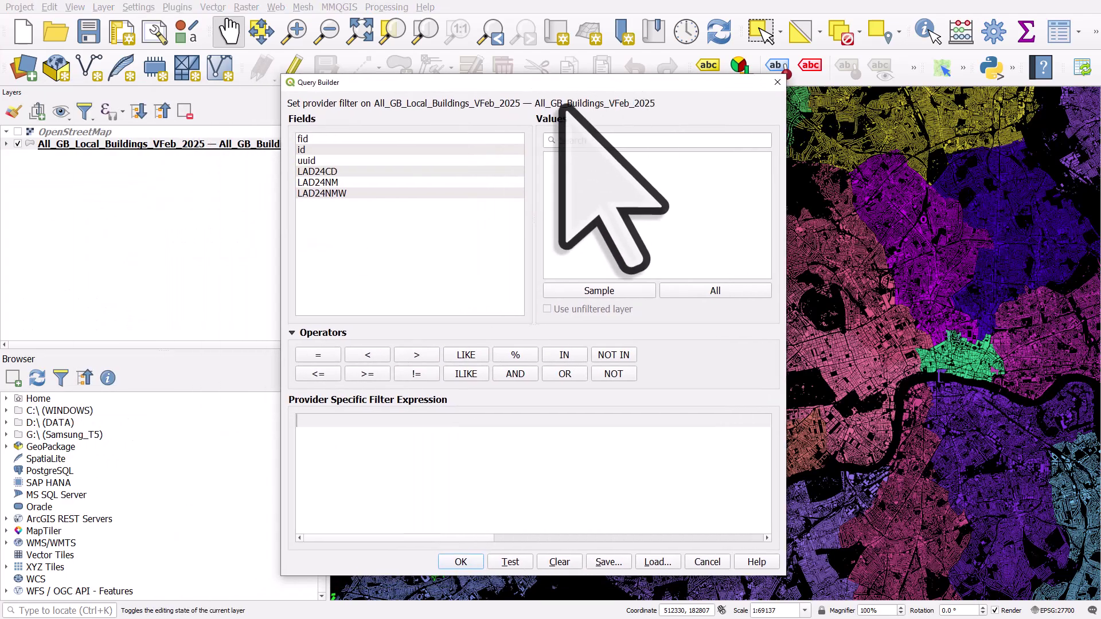
{"action": "left_click", "coordinate": [338, 182]}
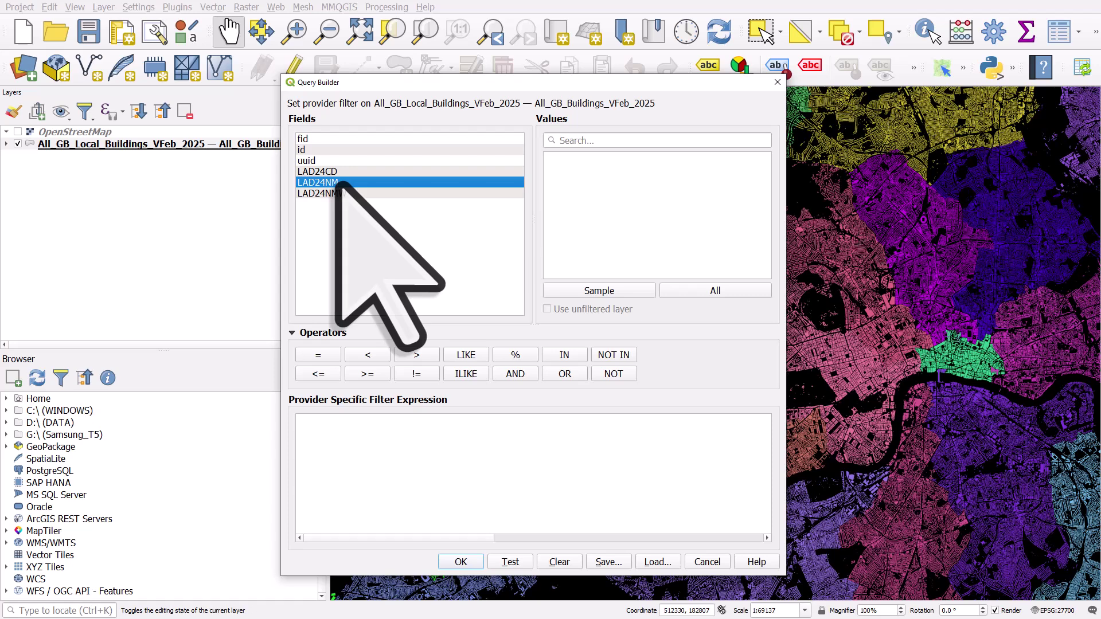
{"action": "double_click", "coordinate": [337, 182]}
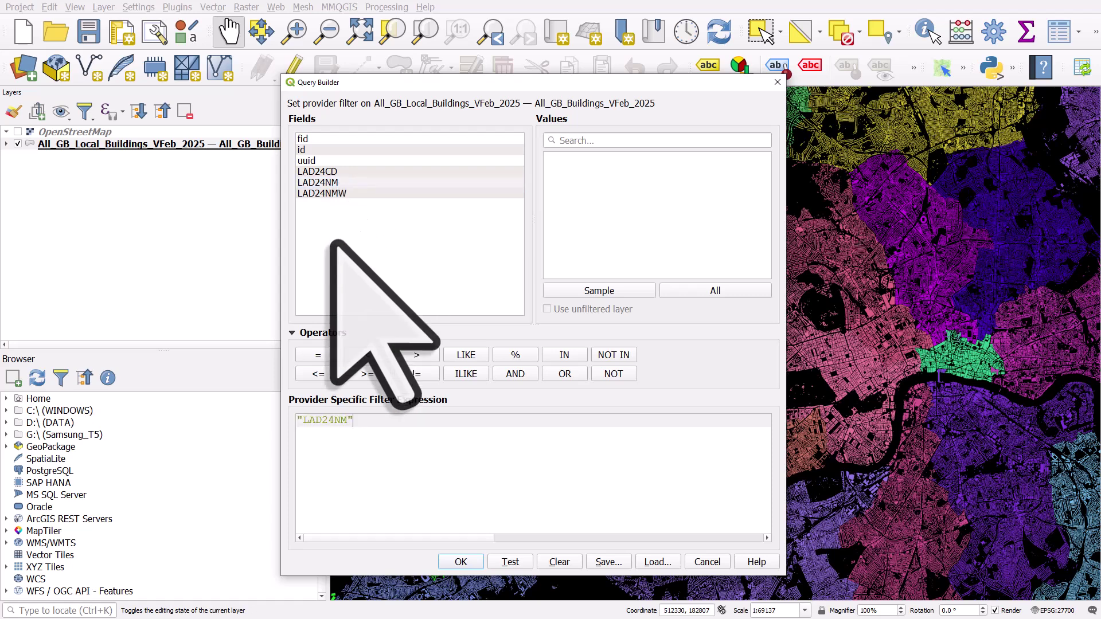
{"action": "left_click", "coordinate": [321, 356]}
{"action": "left_click", "coordinate": [738, 290]}
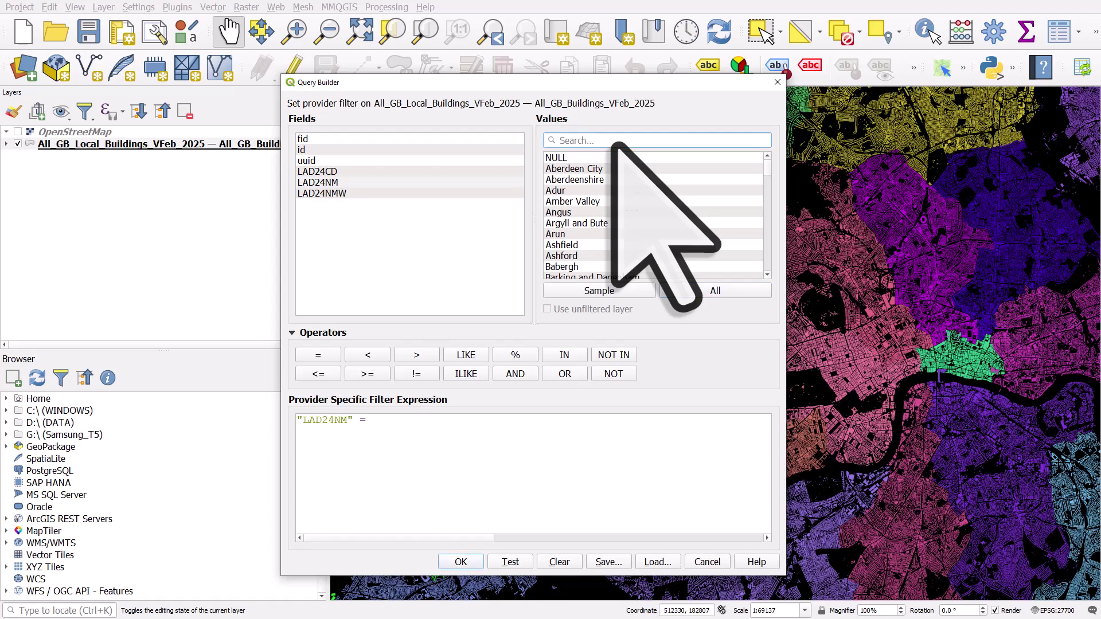
{"action": "type", "text": "isling"}
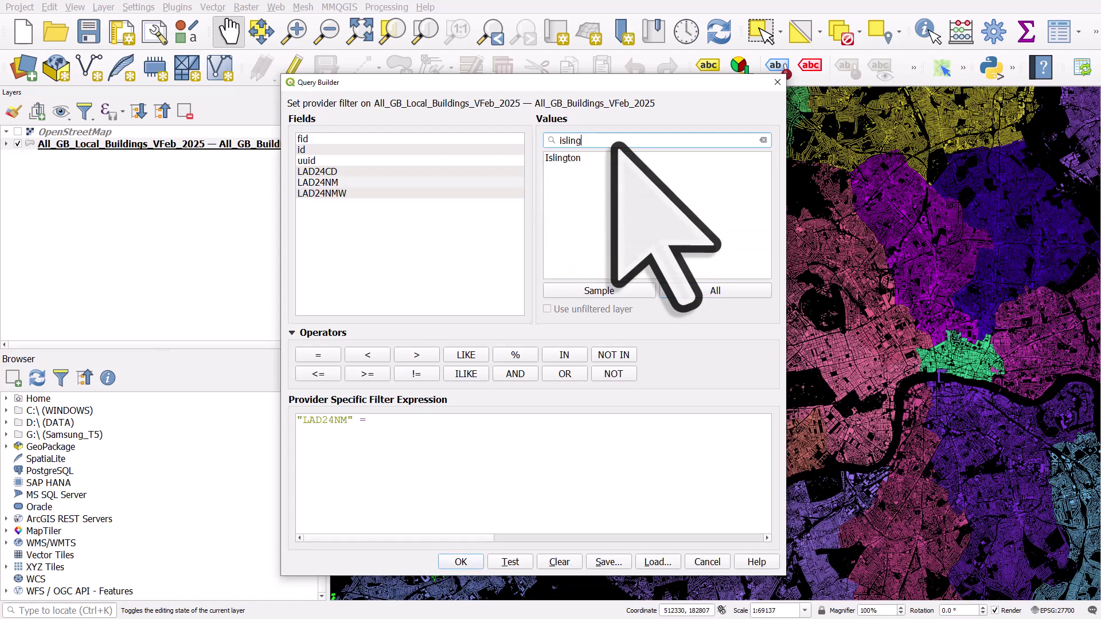
{"action": "double_click", "coordinate": [590, 159]}
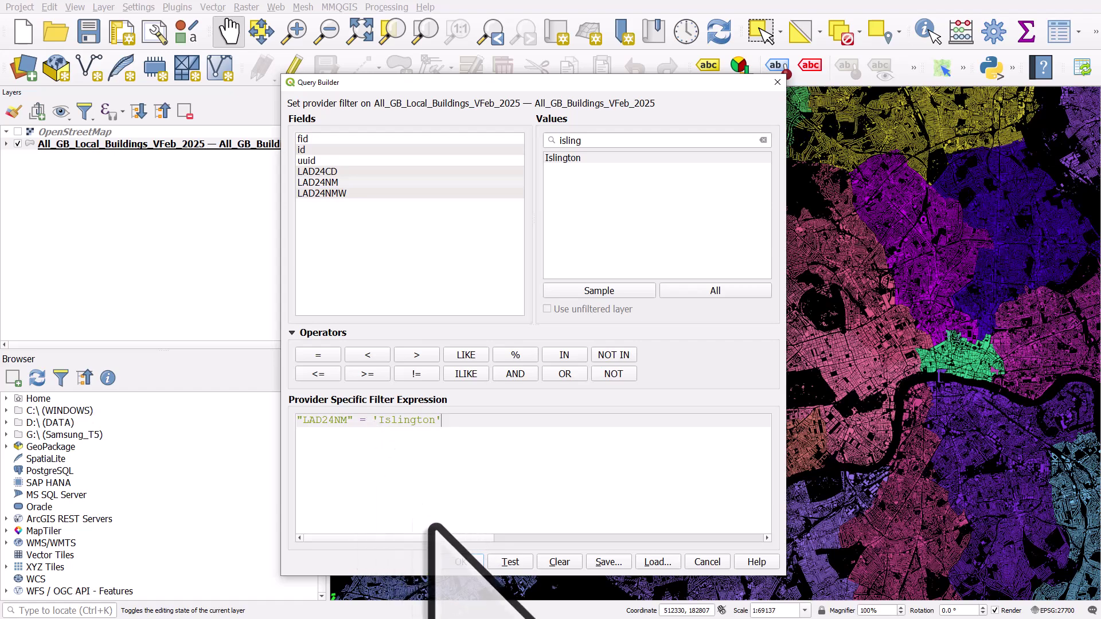
{"action": "left_click", "coordinate": [456, 562]}
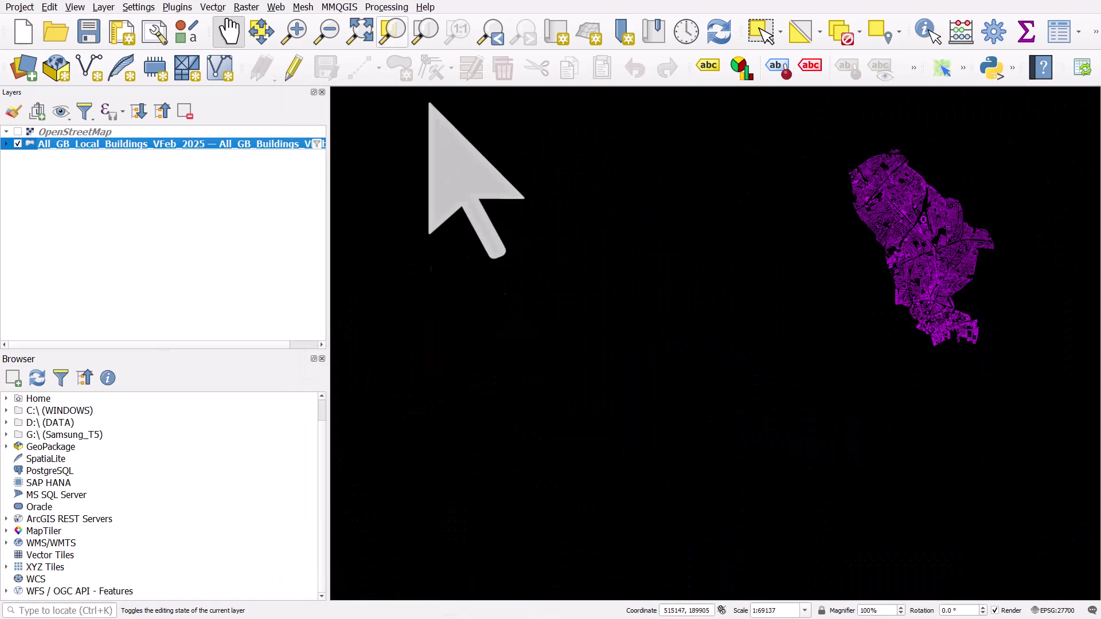
Zoom the map to the extent of the filtered Islington buildings layer.
{"action": "left_click", "coordinate": [425, 33]}
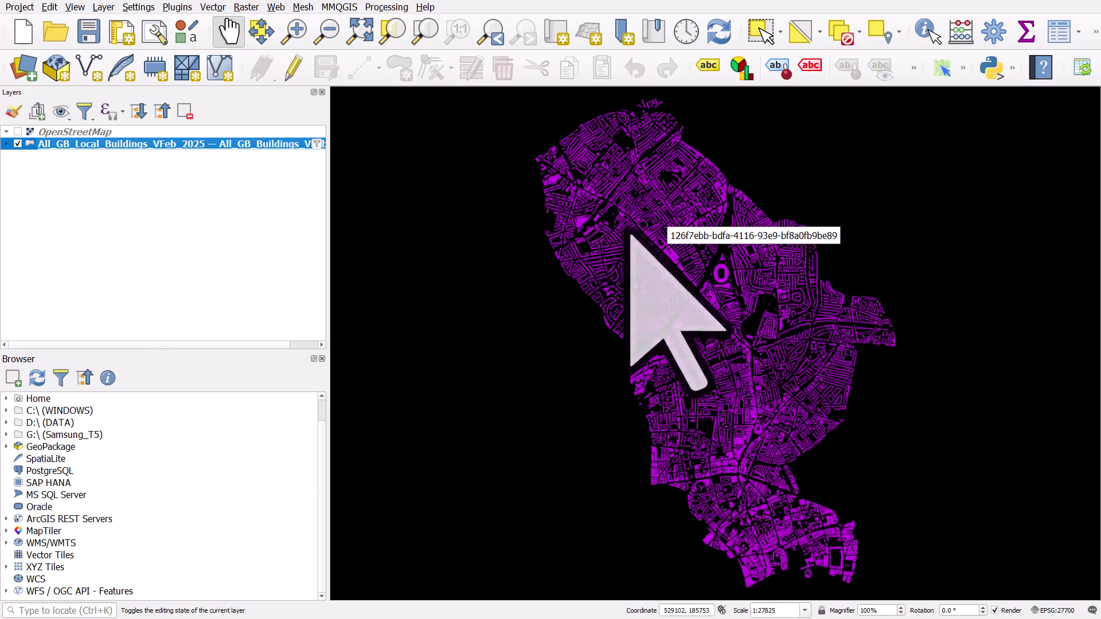